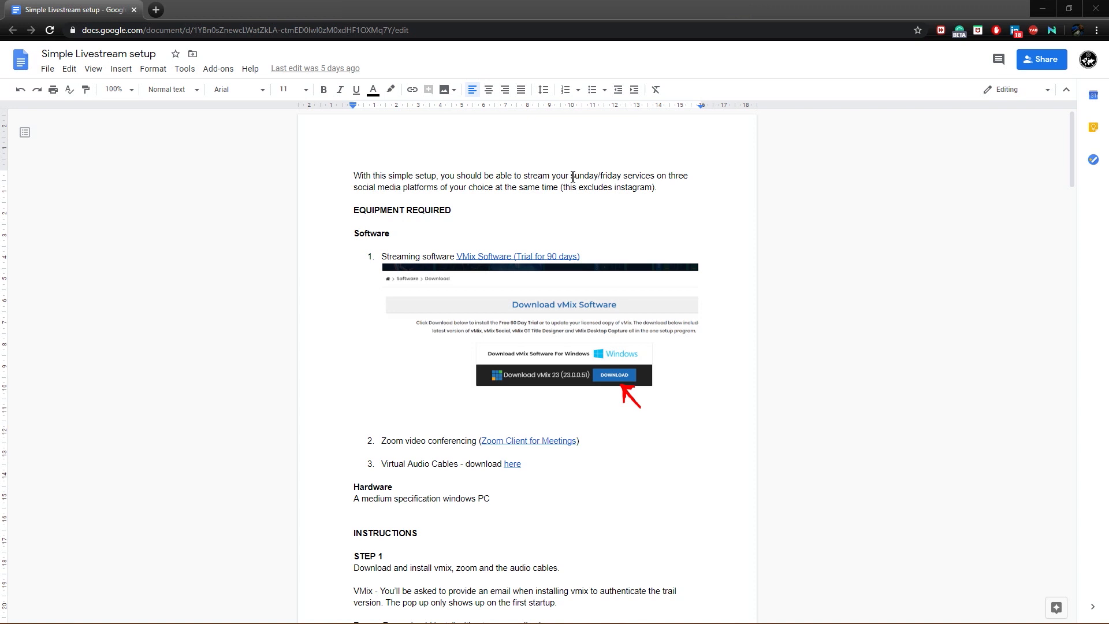
drag(570, 175, 621, 178)
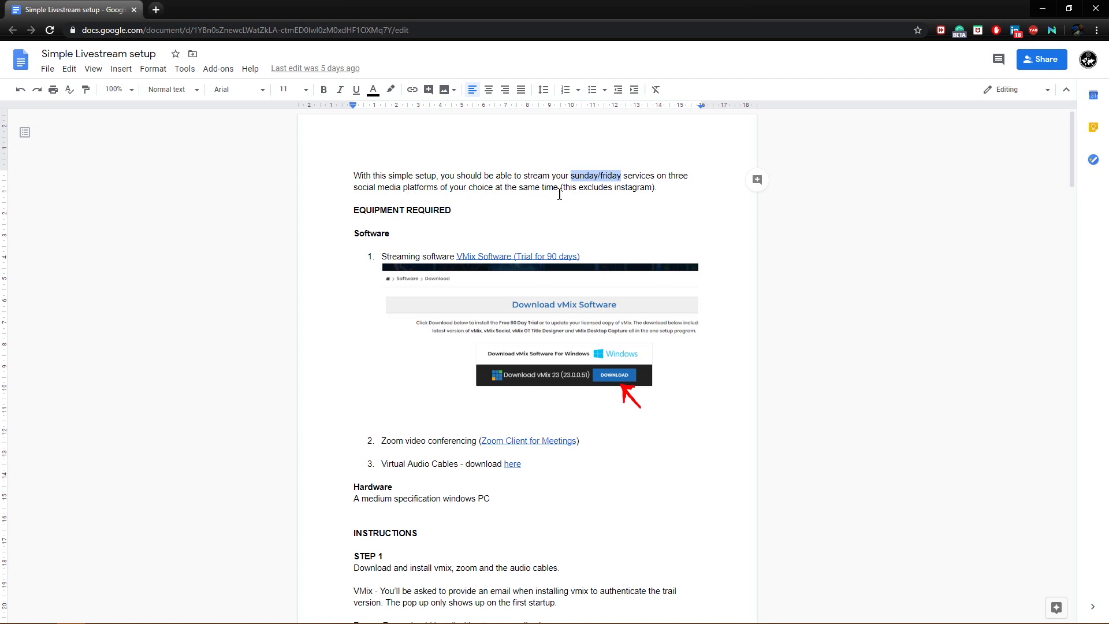
click(662, 193)
drag(492, 502, 410, 501)
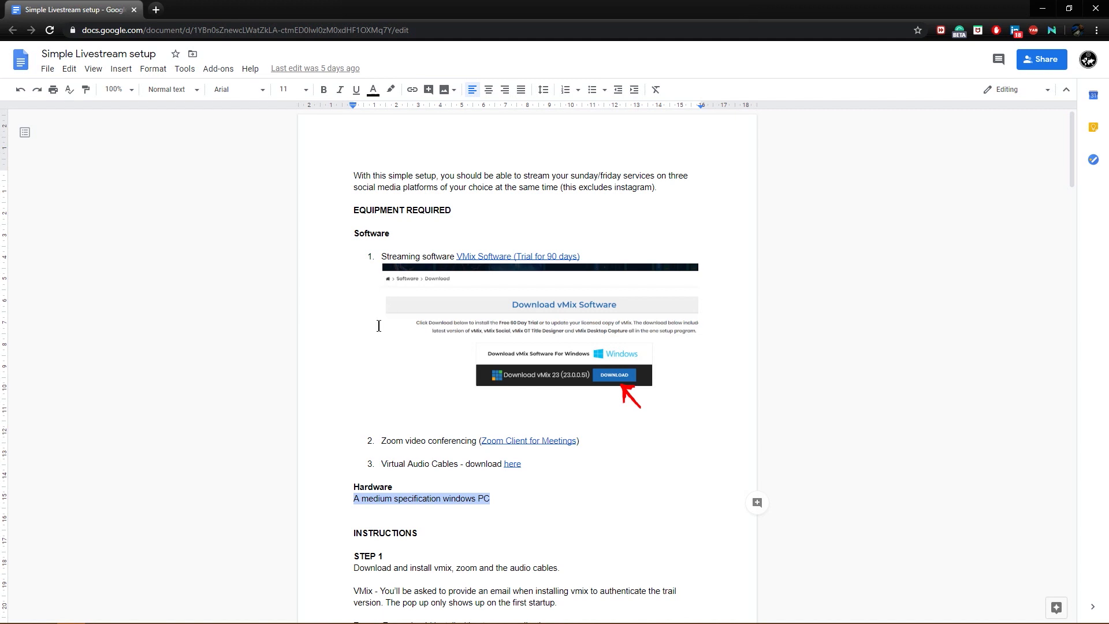
Open the linked vMix download page from the document, review the vMix 23 download for Windows, and close the page.
click(479, 255)
click(504, 274)
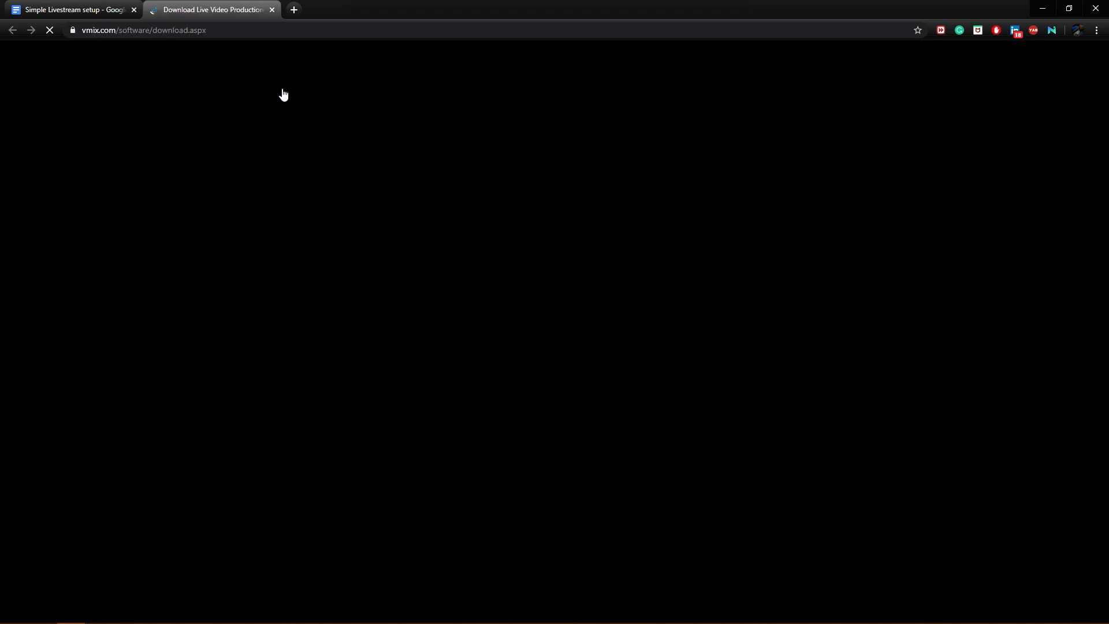
scroll(584, 415, down, 2)
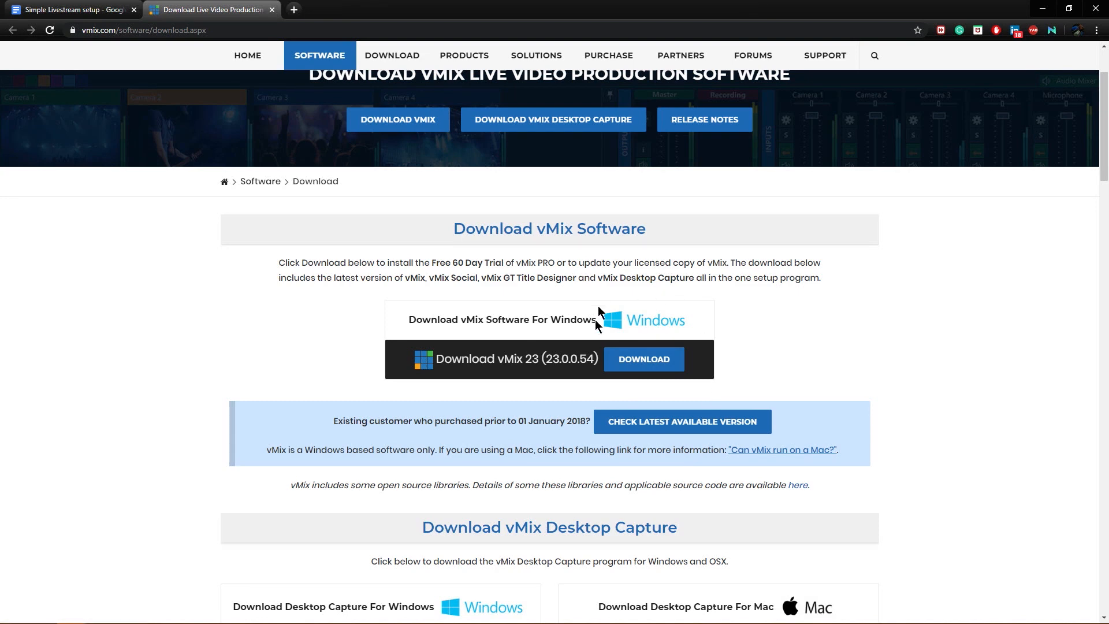
click(641, 358)
scroll(520, 375, down, 4)
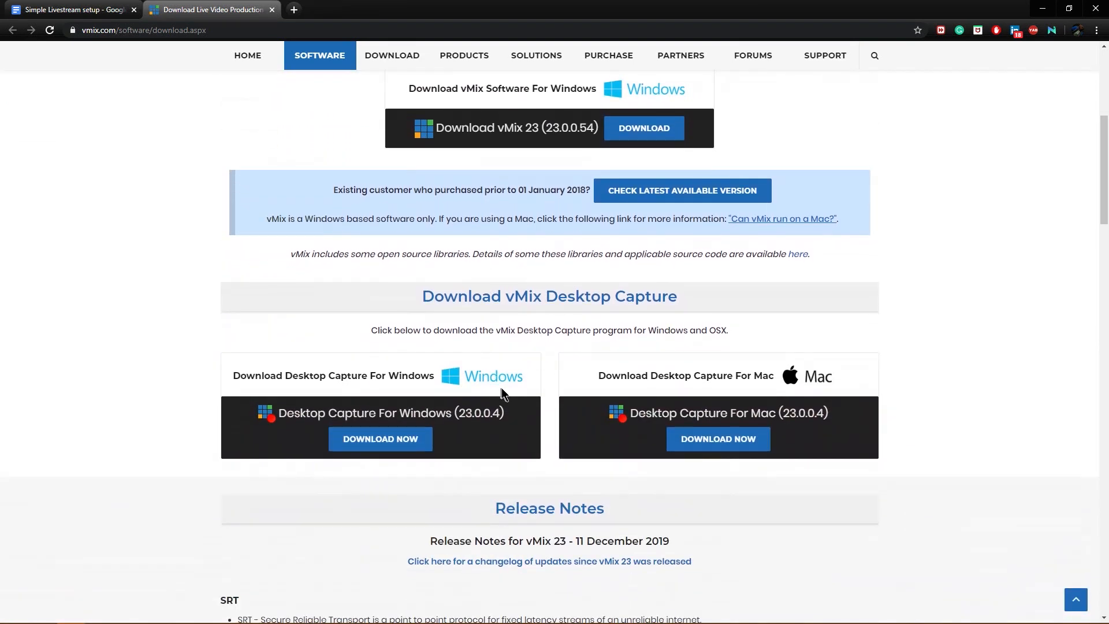
scroll(566, 416, up, 5)
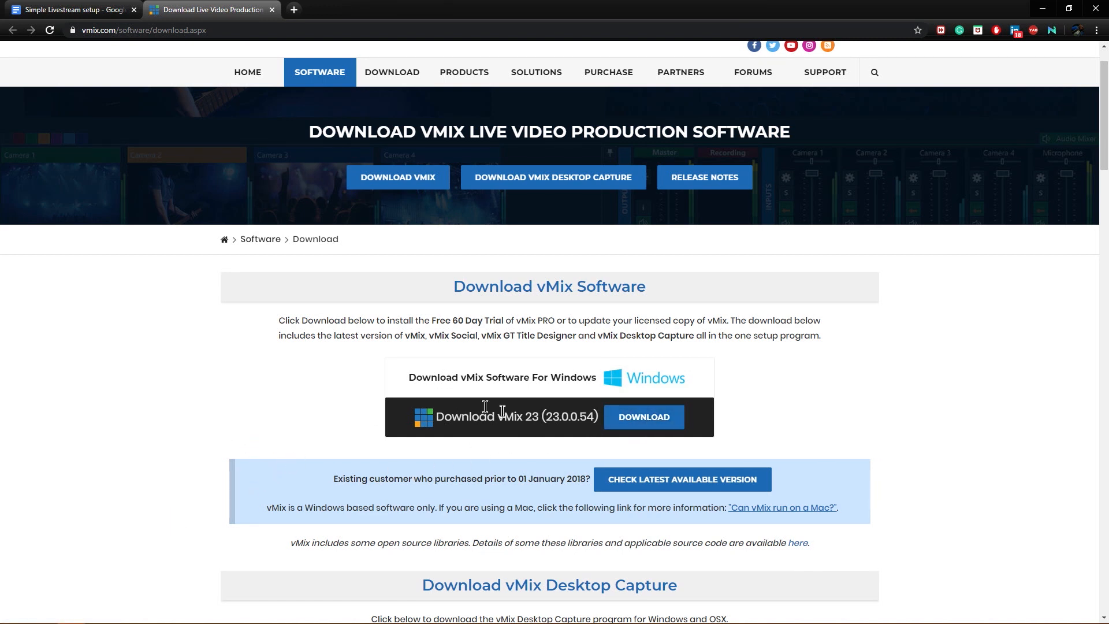
click(51, 7)
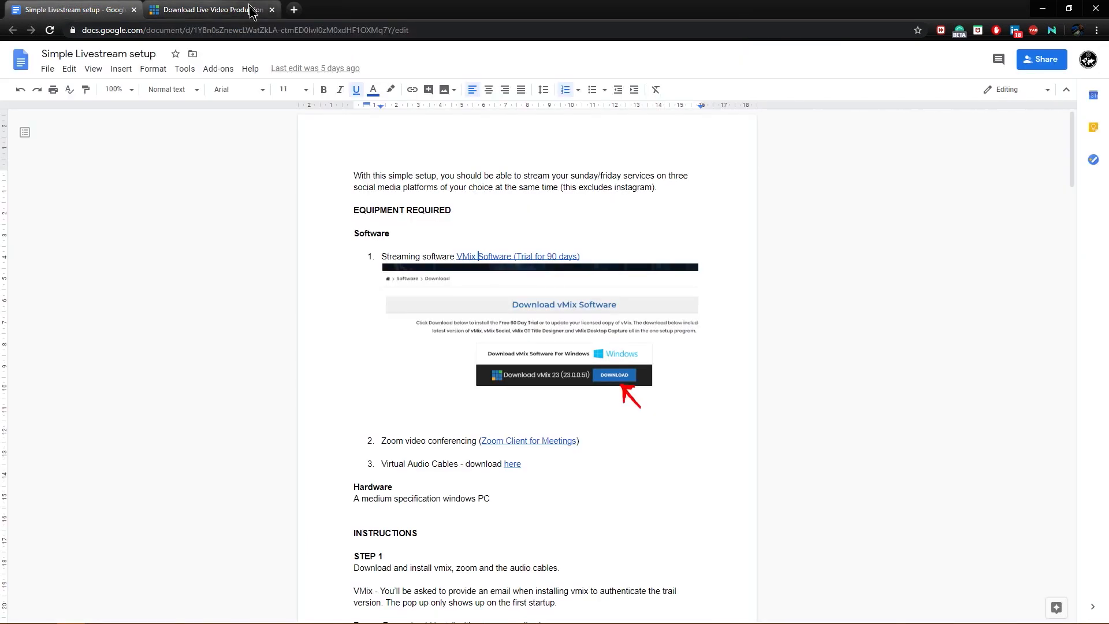
click(272, 10)
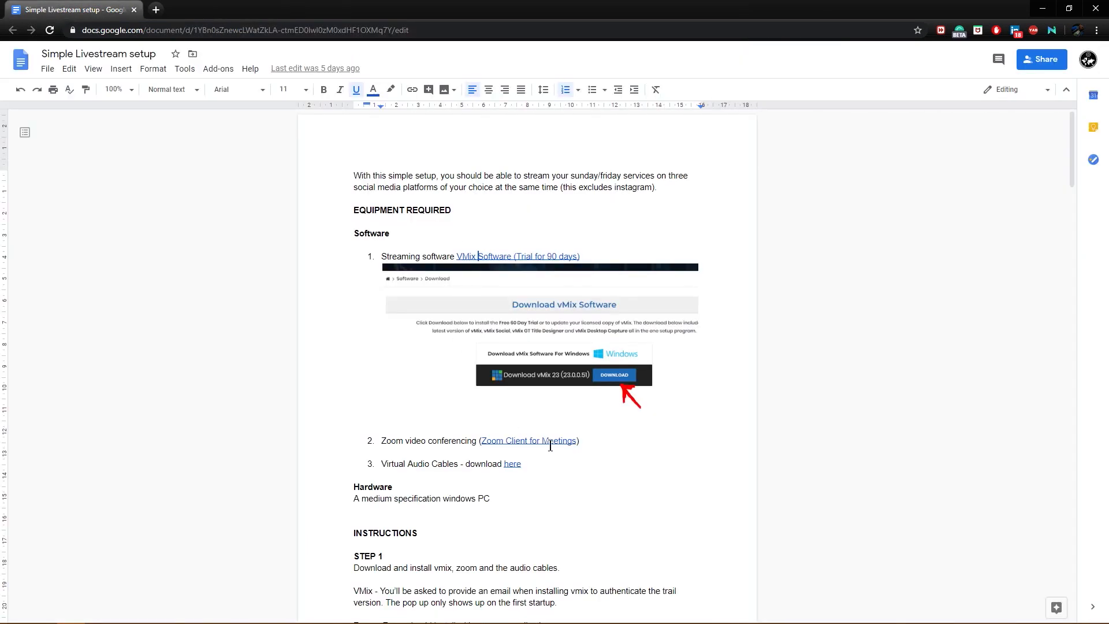
Open the document's Zoom Client for Meetings link, review the download page and the plans and pricing, and close it.
click(549, 443)
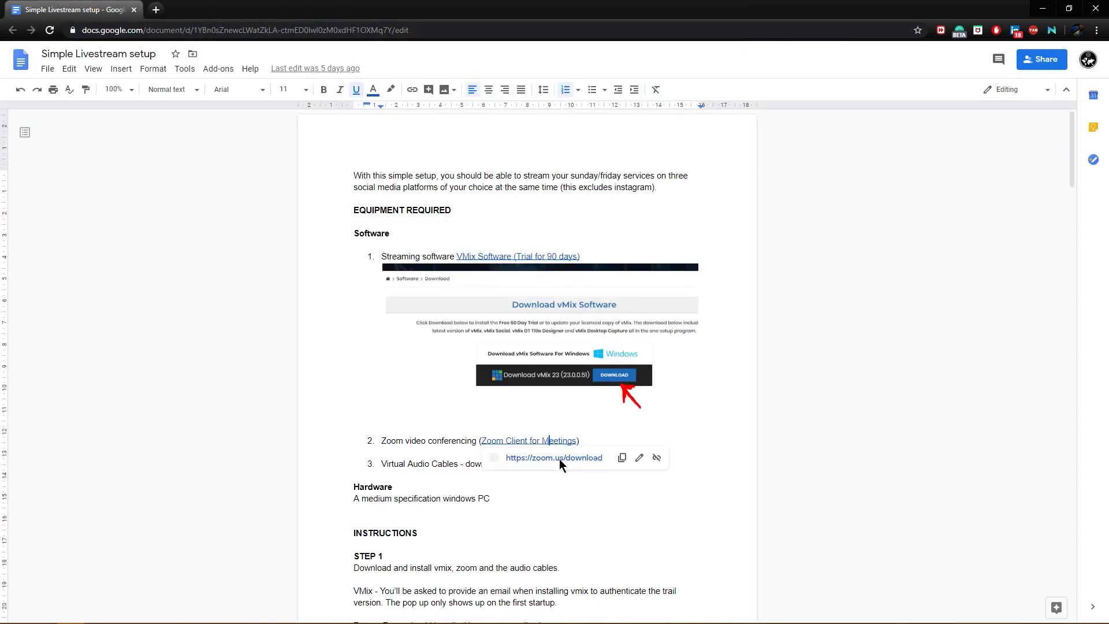
click(559, 459)
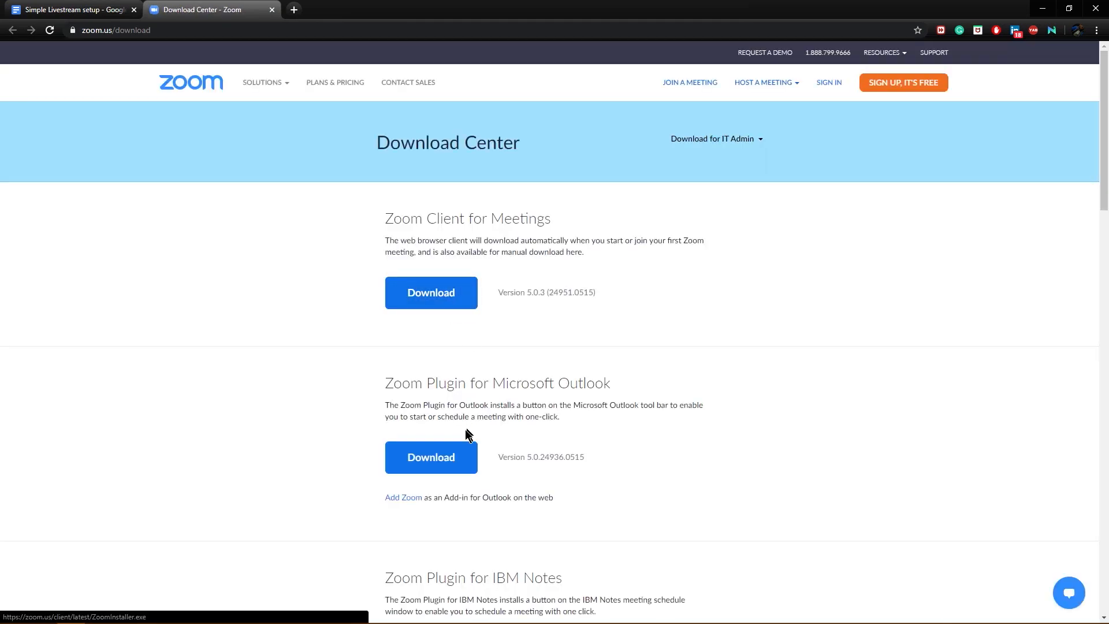
scroll(421, 526, down, 2)
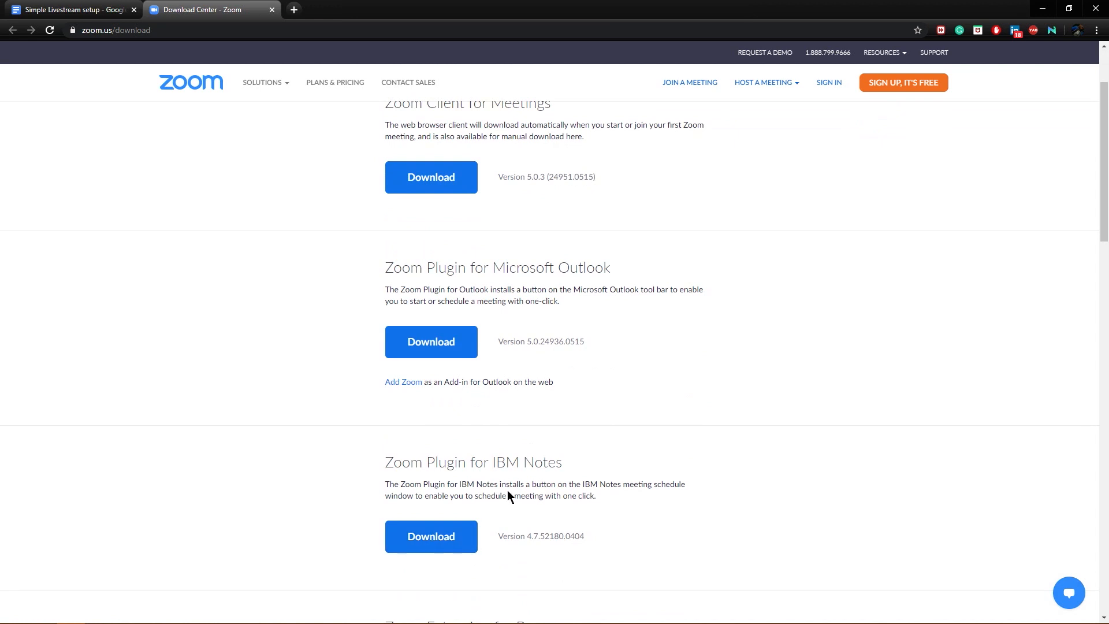
scroll(518, 546, up, 2)
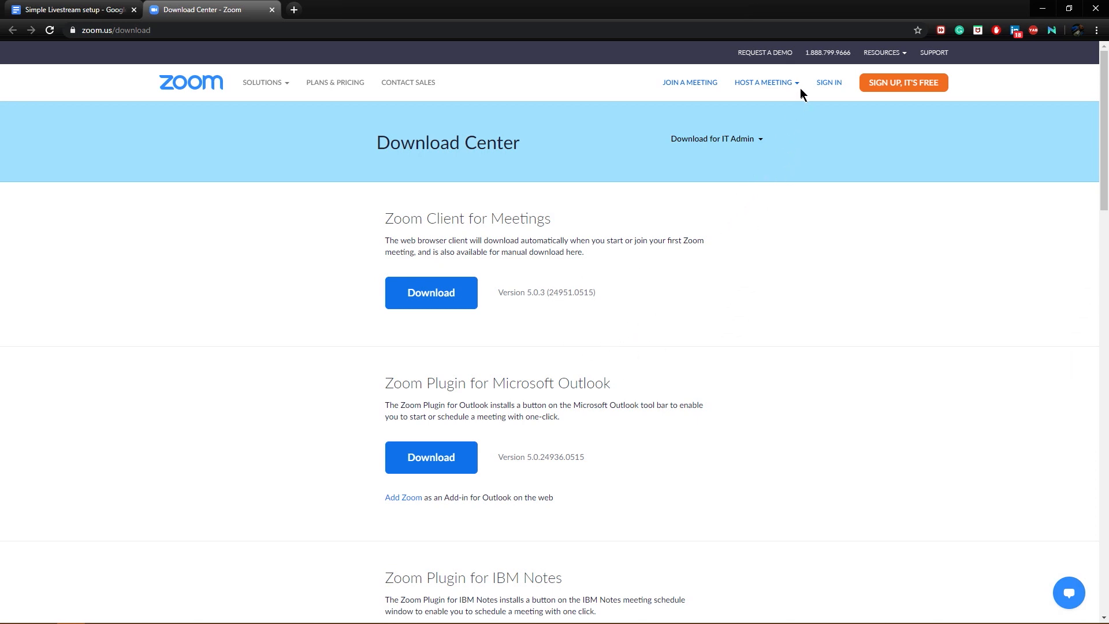
click(343, 82)
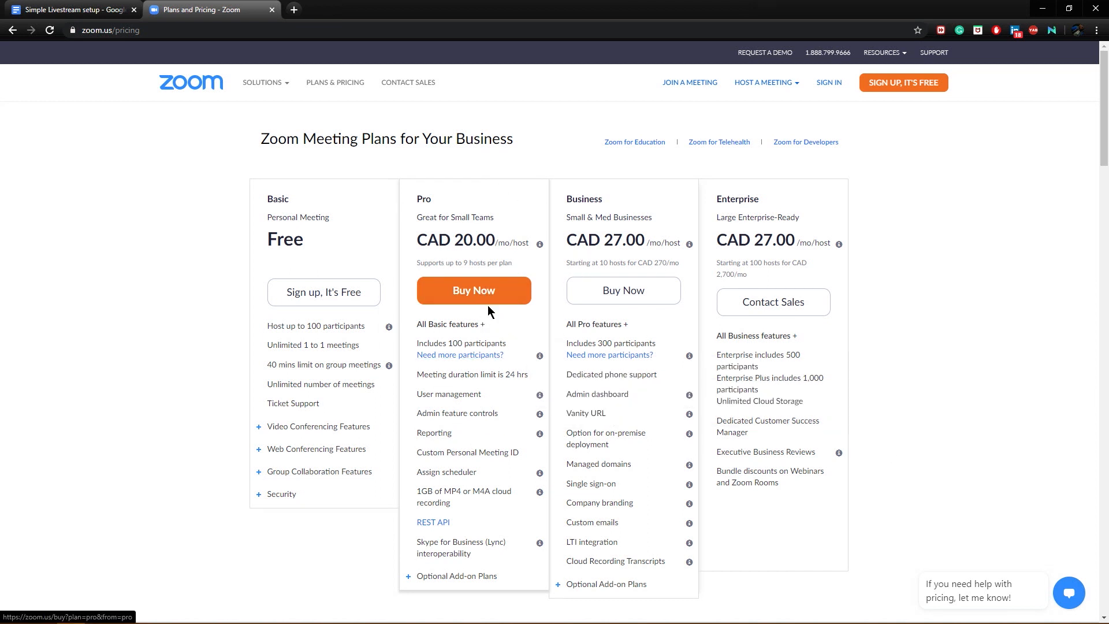
click(272, 9)
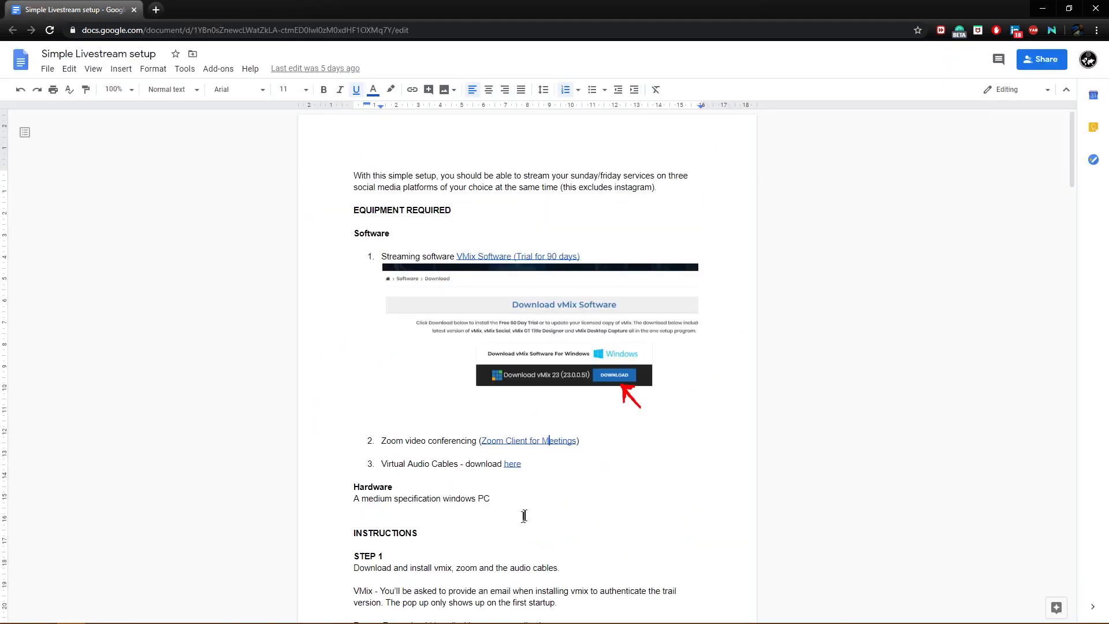
View the linked Virtual Audio Cables archive VBCABLE_A_B_Driver_Pack43.zip in Google Drive and close it.
click(513, 464)
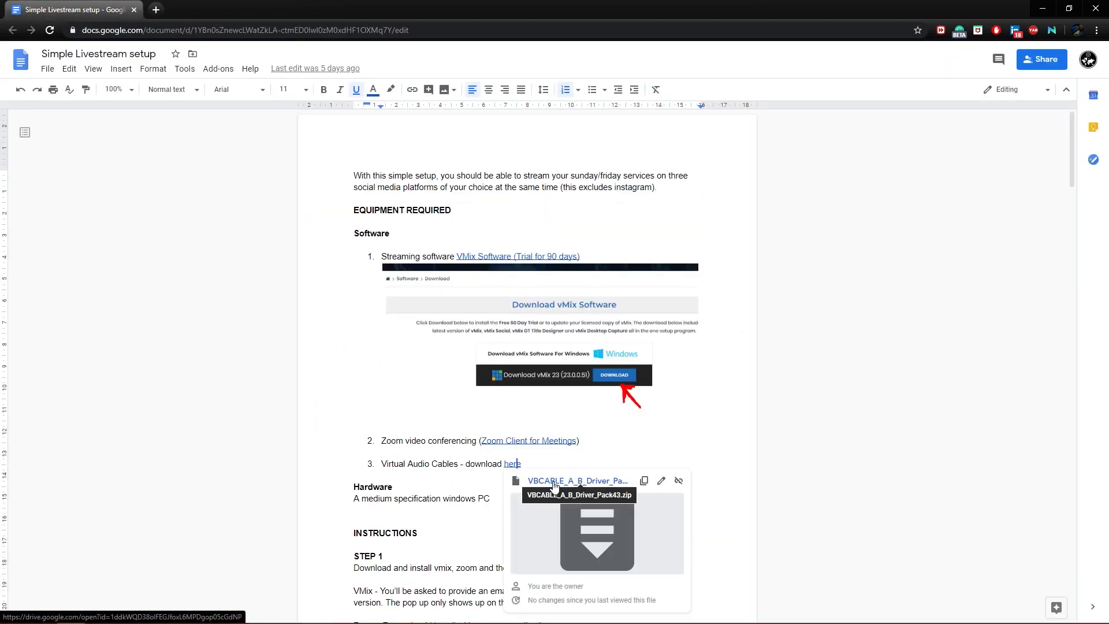
click(549, 484)
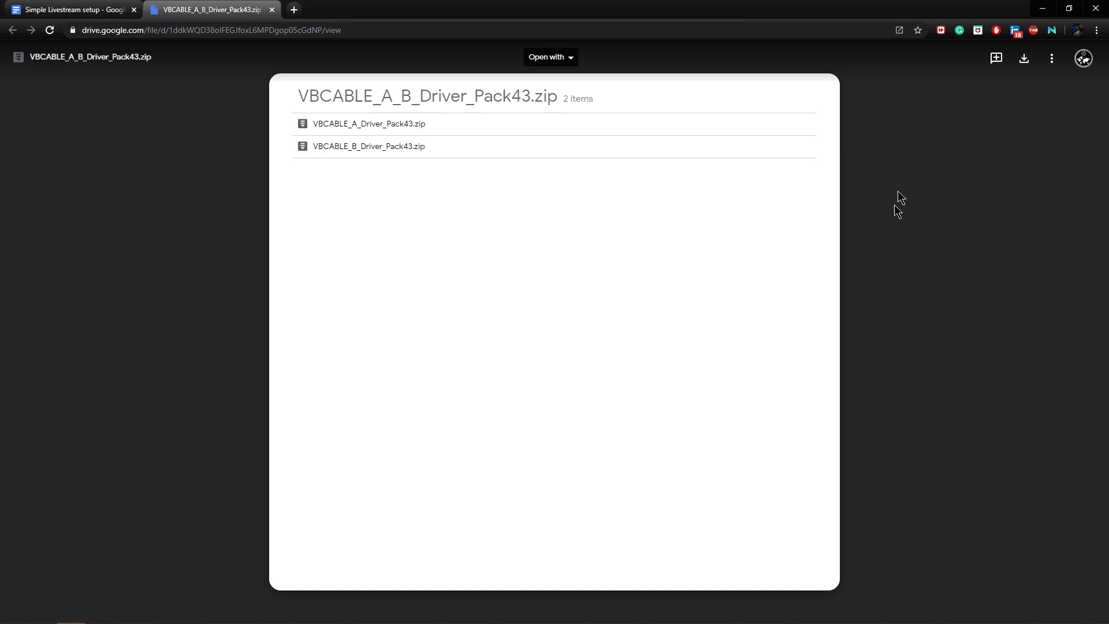
click(272, 10)
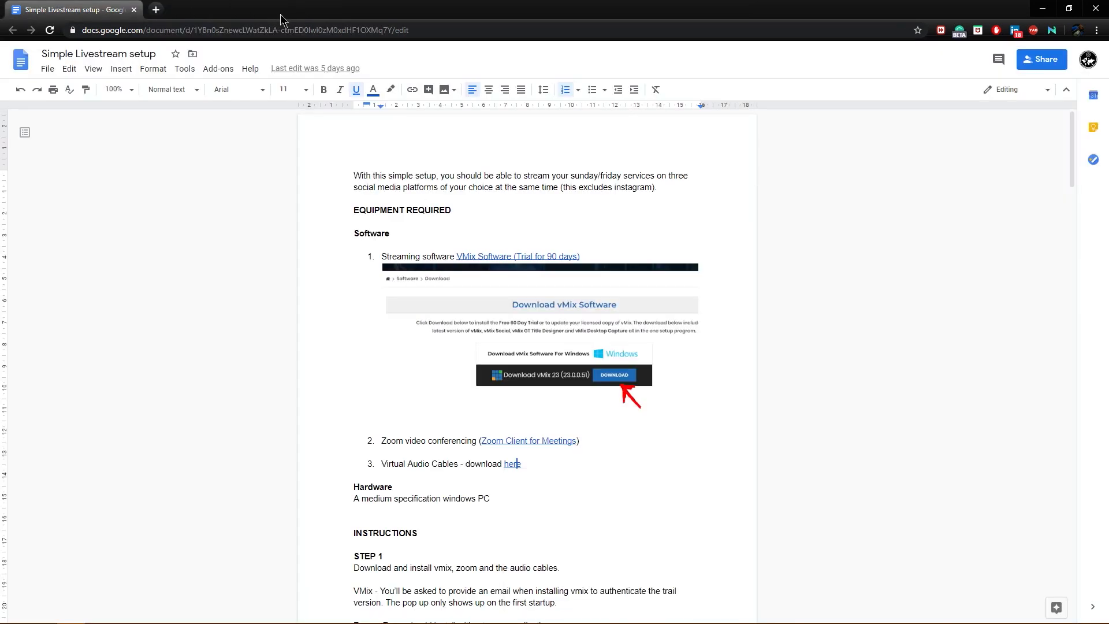
Try to extract the VBCABLE_A_B_Driver_Pack43 archive on the desktop into its own folder, cancelling the file replacement.
click(1043, 10)
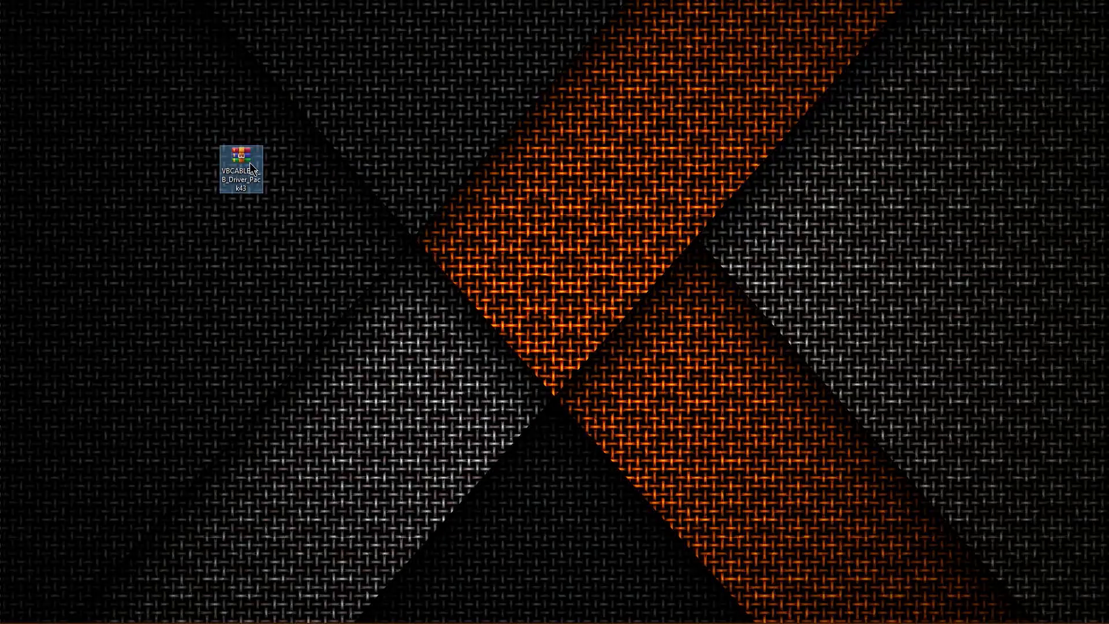
right_click(250, 165)
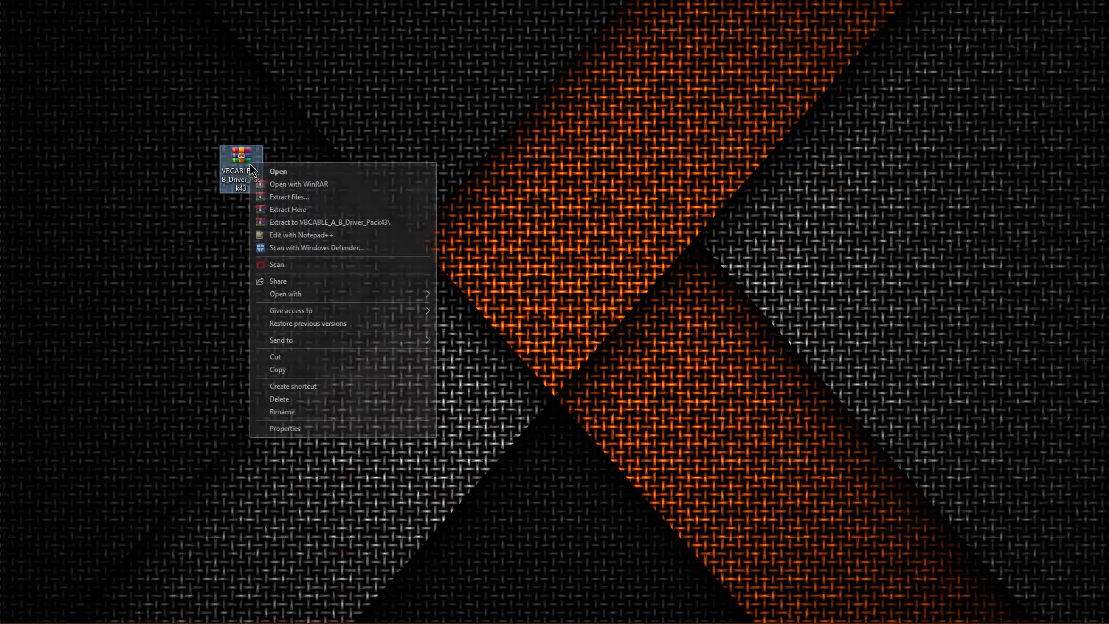
click(341, 224)
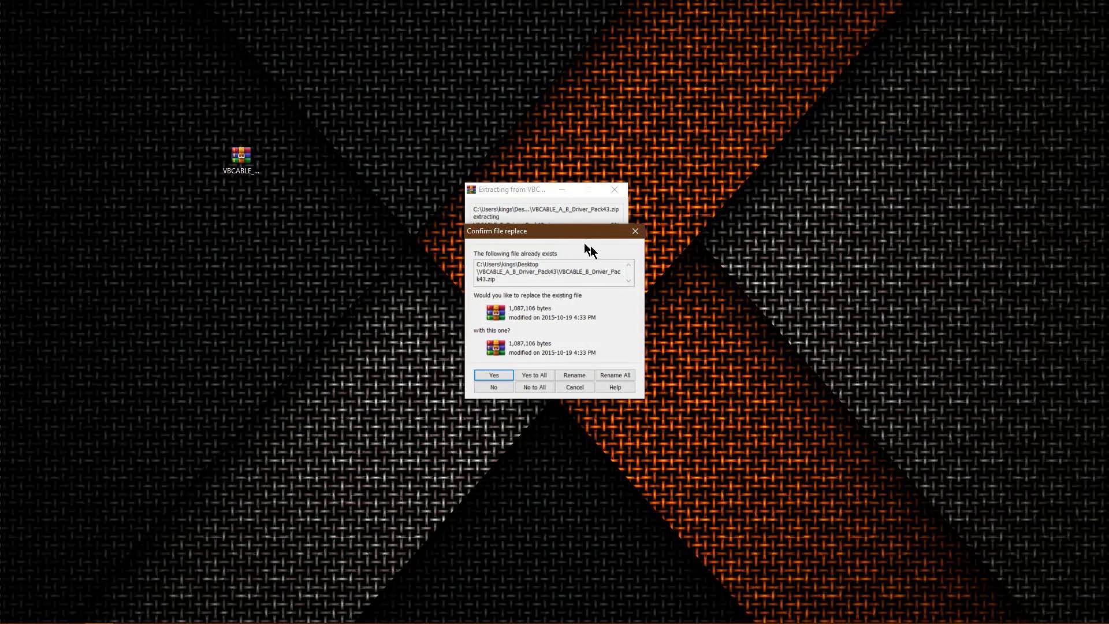
click(638, 231)
click(665, 238)
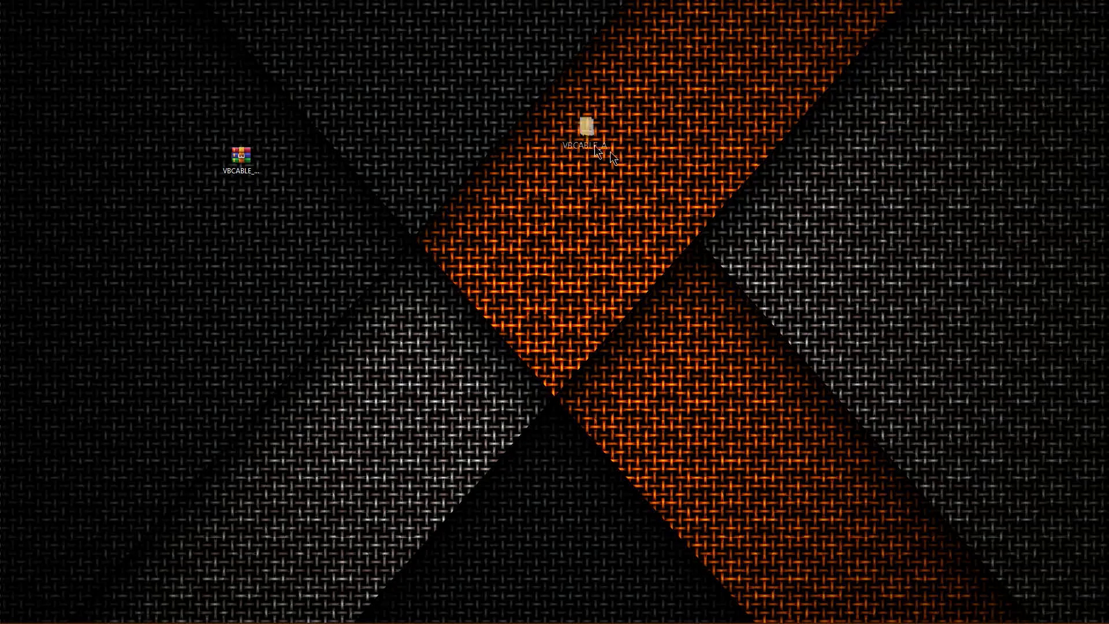
Move the extracted driver folder across the desktop and open its VBCABLE_A_Driver_Pack43 subfolder.
drag(637, 170, 555, 159)
double_click(557, 161)
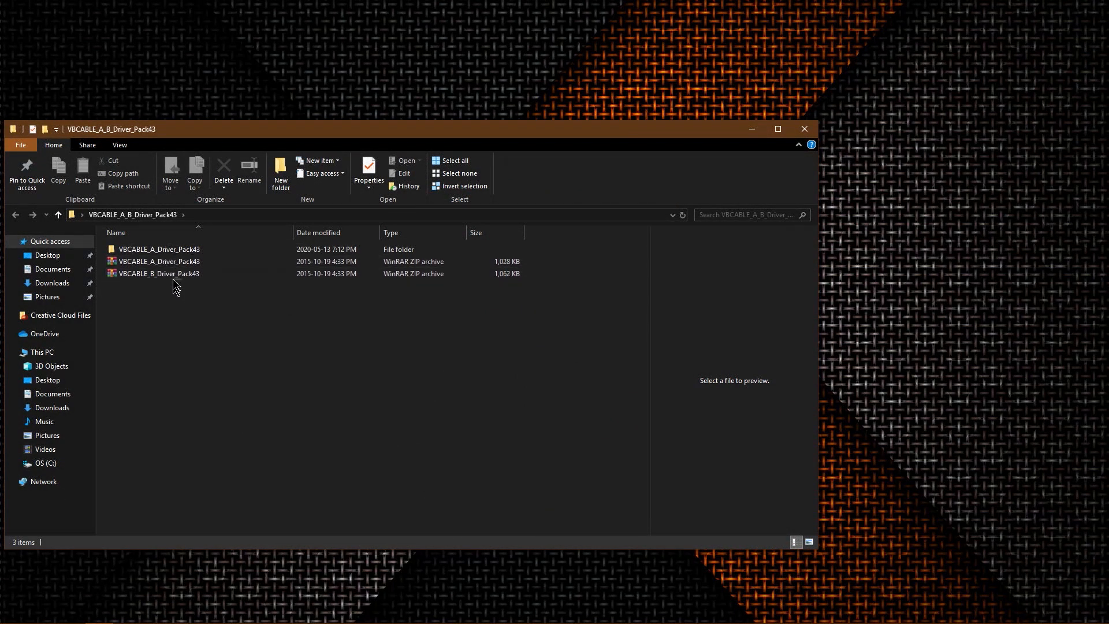
click(165, 248)
double_click(165, 249)
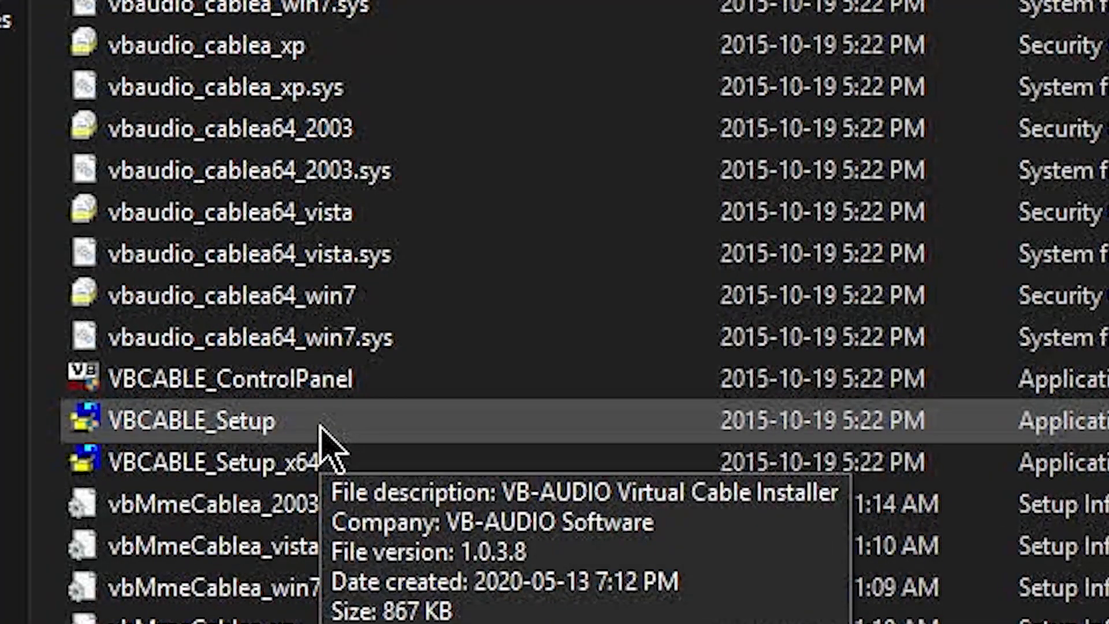
Run VBCABLE_Setup_x64 as administrator and close the installer and folder windows without removing the driver.
mouse_move(339, 471)
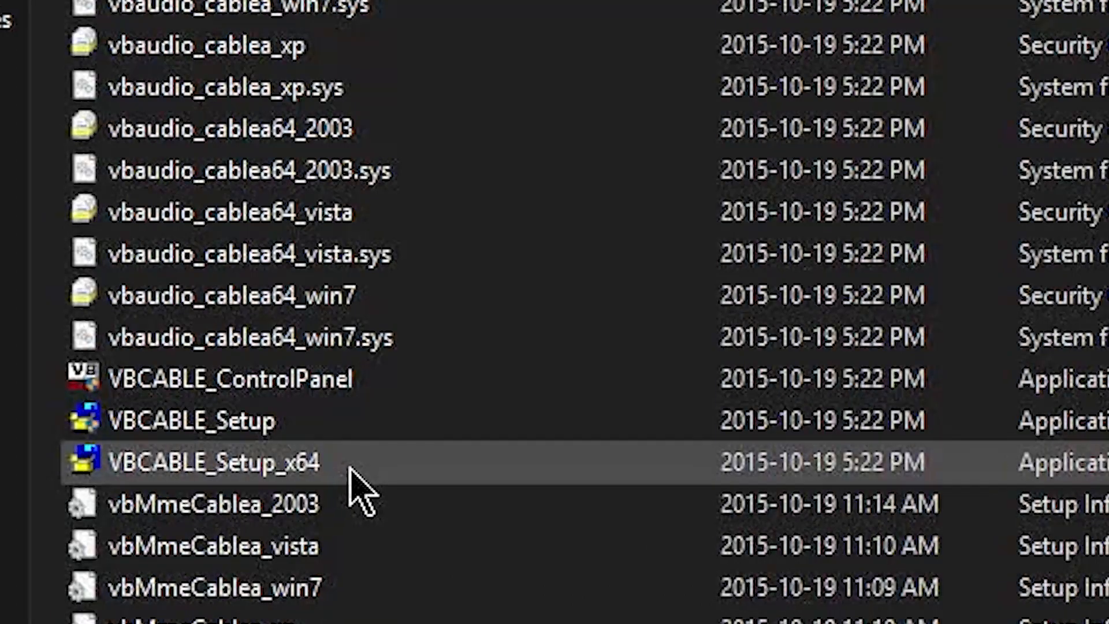
right_click(364, 473)
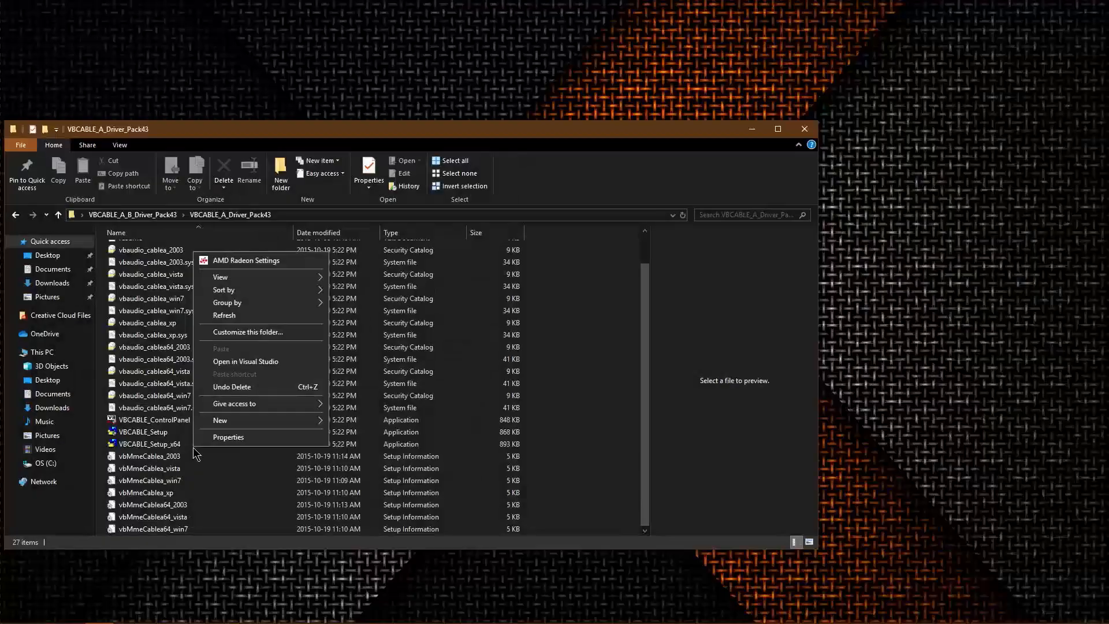
right_click(164, 442)
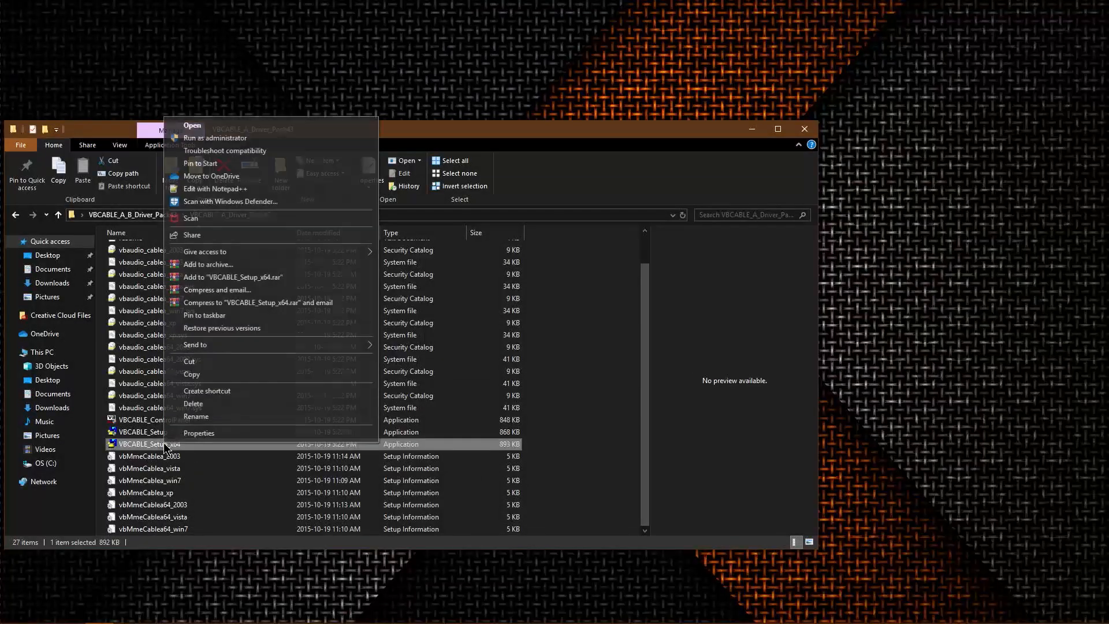
click(243, 138)
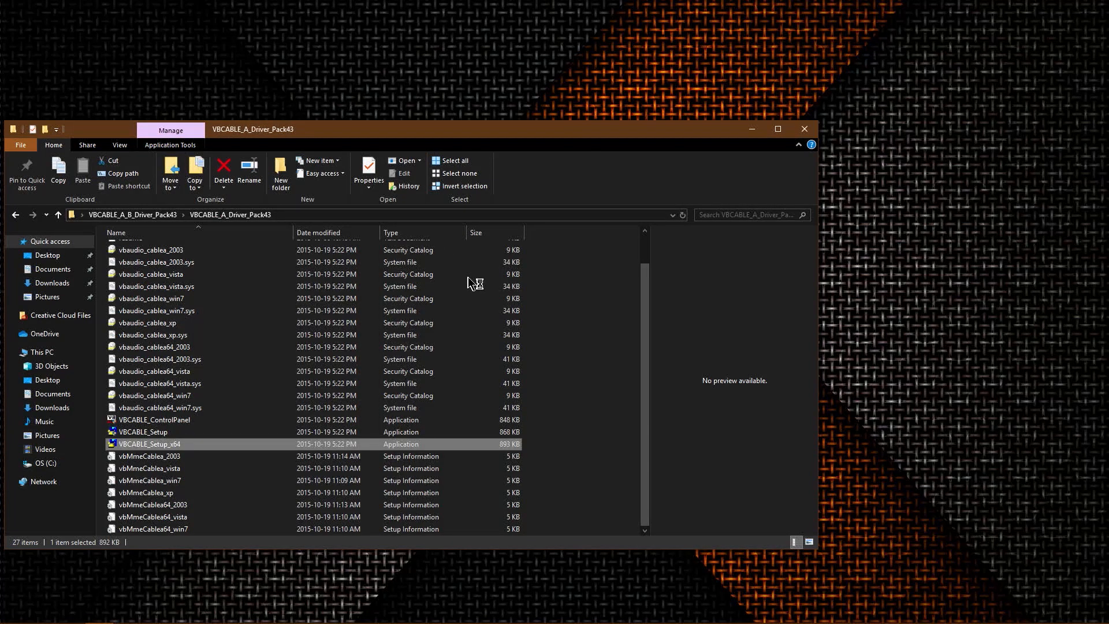
scroll(474, 283, up, 1)
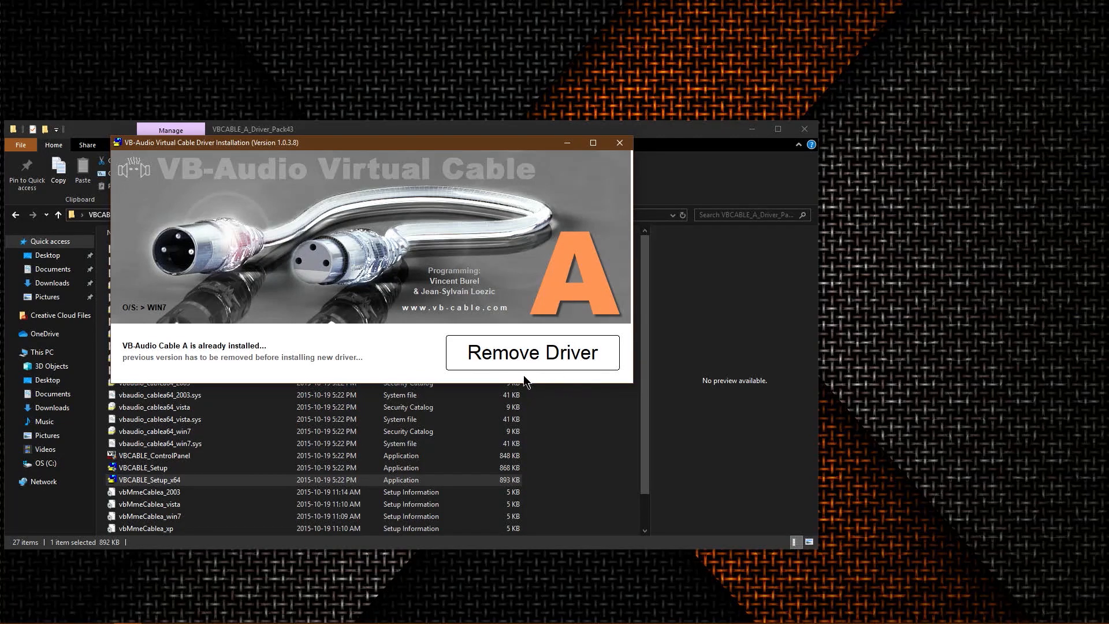
click(621, 143)
click(805, 129)
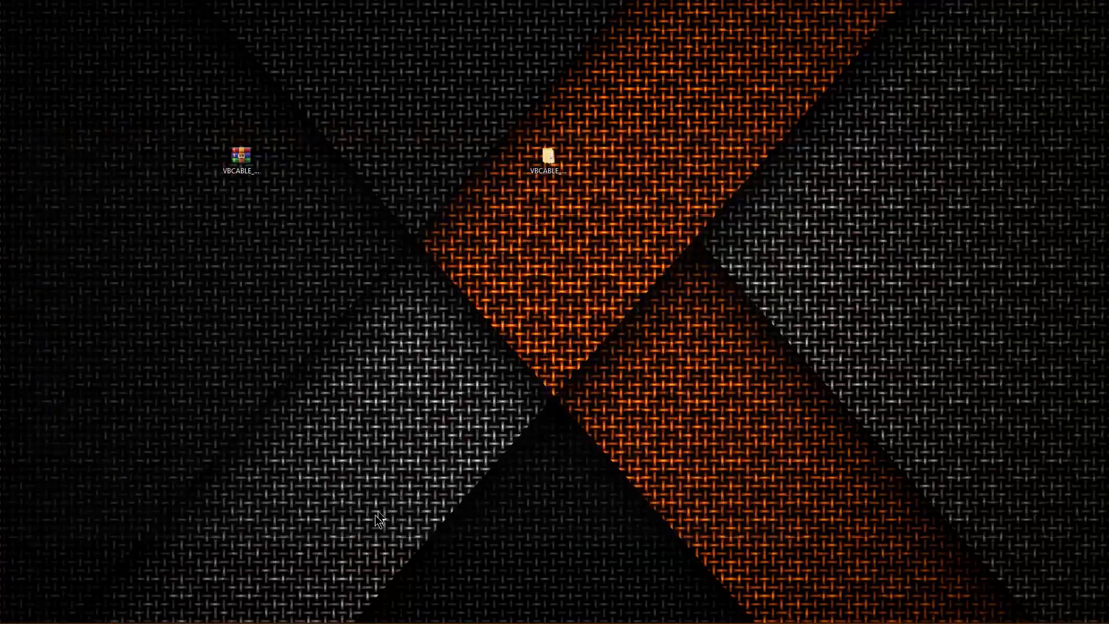
Return to the Simple Livestream setup document in Chrome, review its instructions, and minimize the browser window.
mouse_move(129, 611)
click(71, 612)
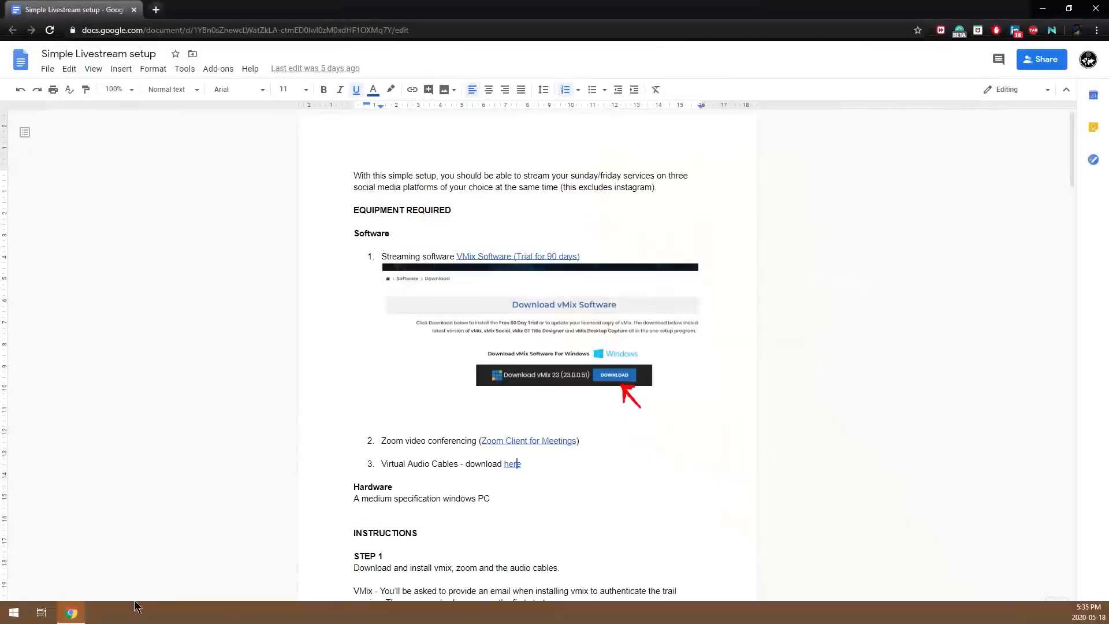
scroll(445, 387, down, 2)
scroll(446, 393, up, 2)
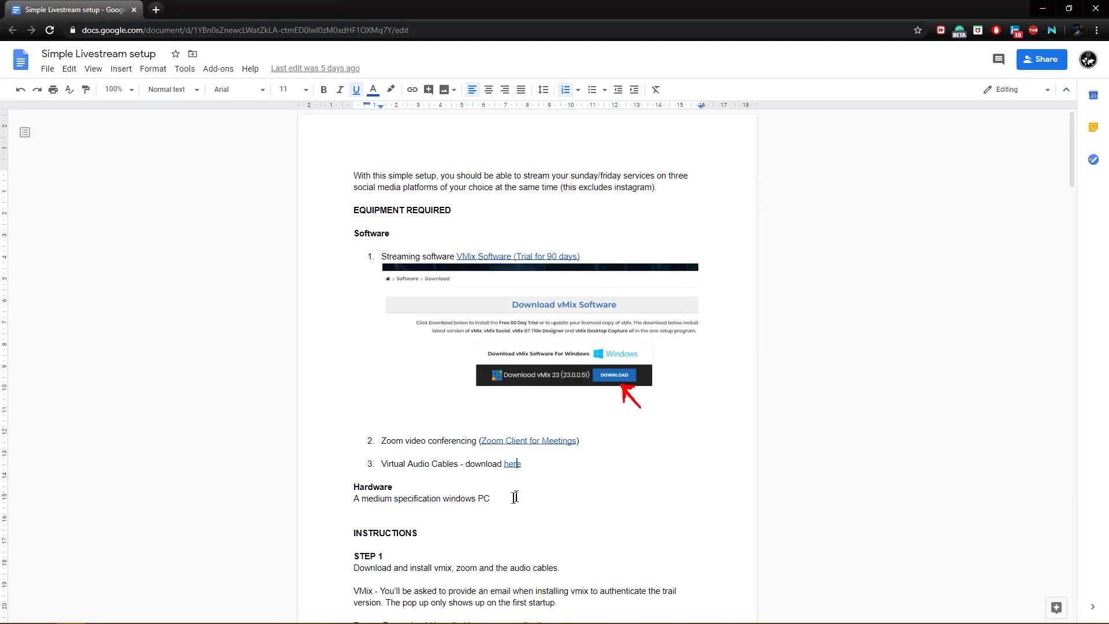
click(1042, 8)
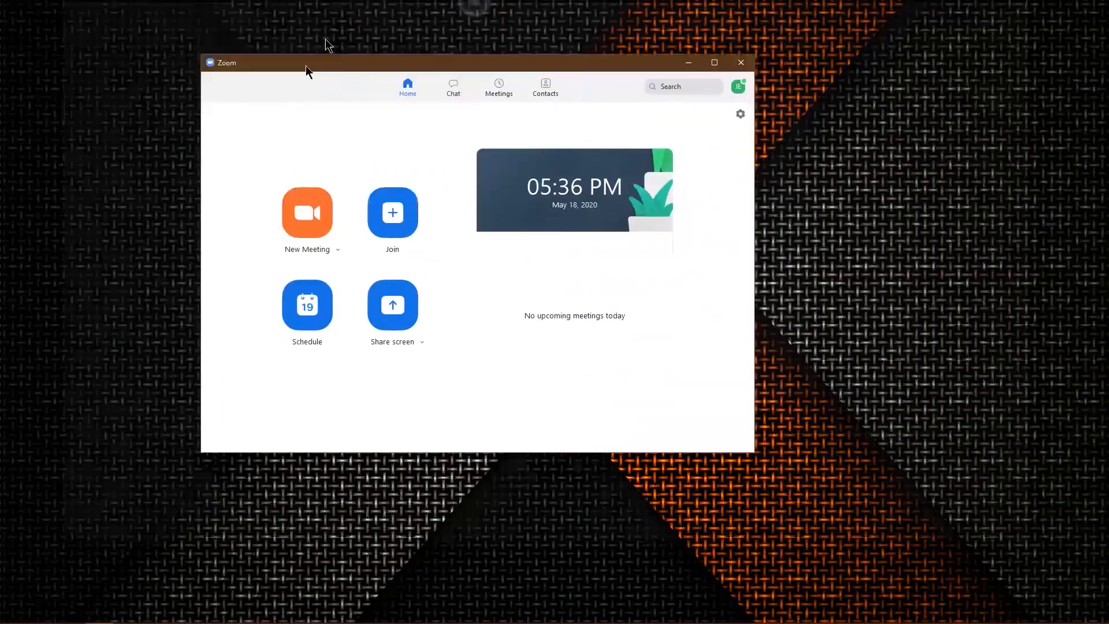
Move the Zoom window lower on the desktop, open Zoom's settings, and reposition the settings window over it.
drag(307, 65, 313, 119)
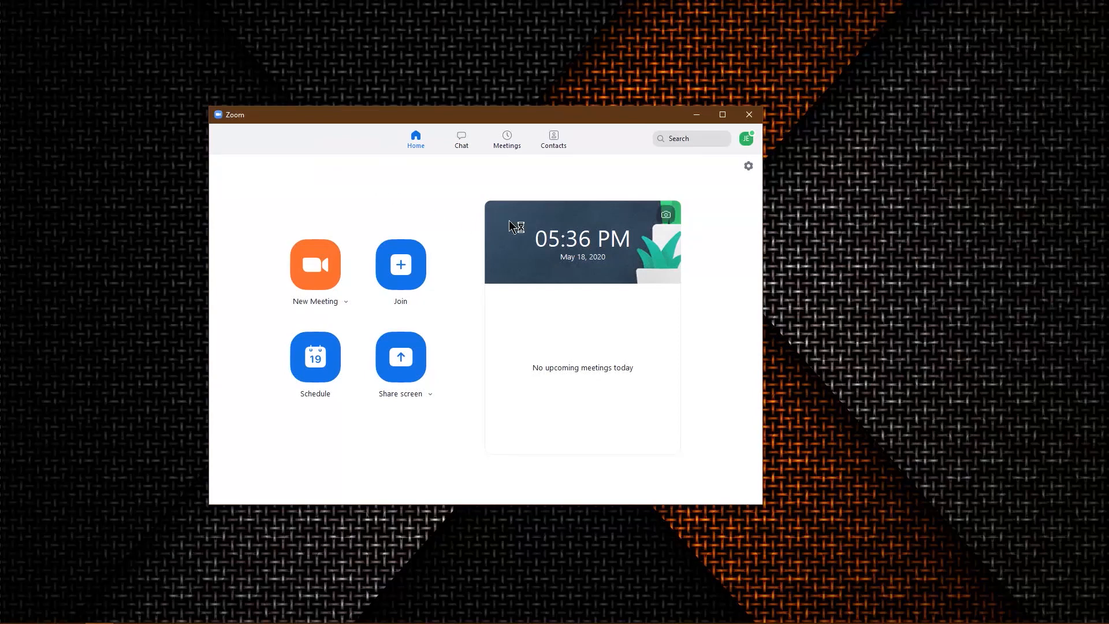
click(749, 168)
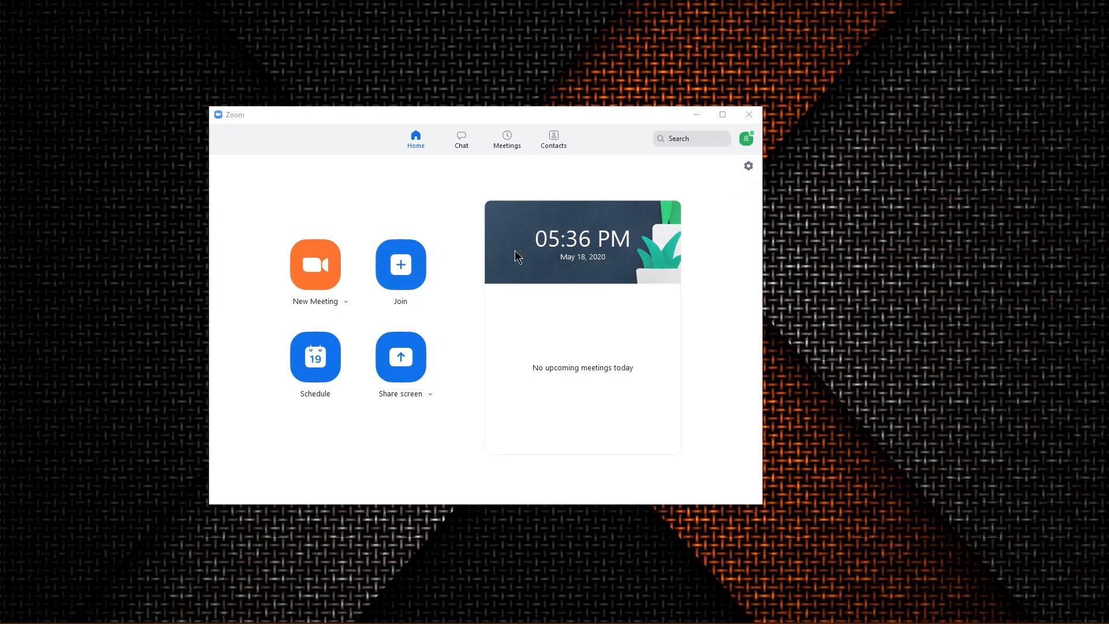
drag(554, 129, 310, 130)
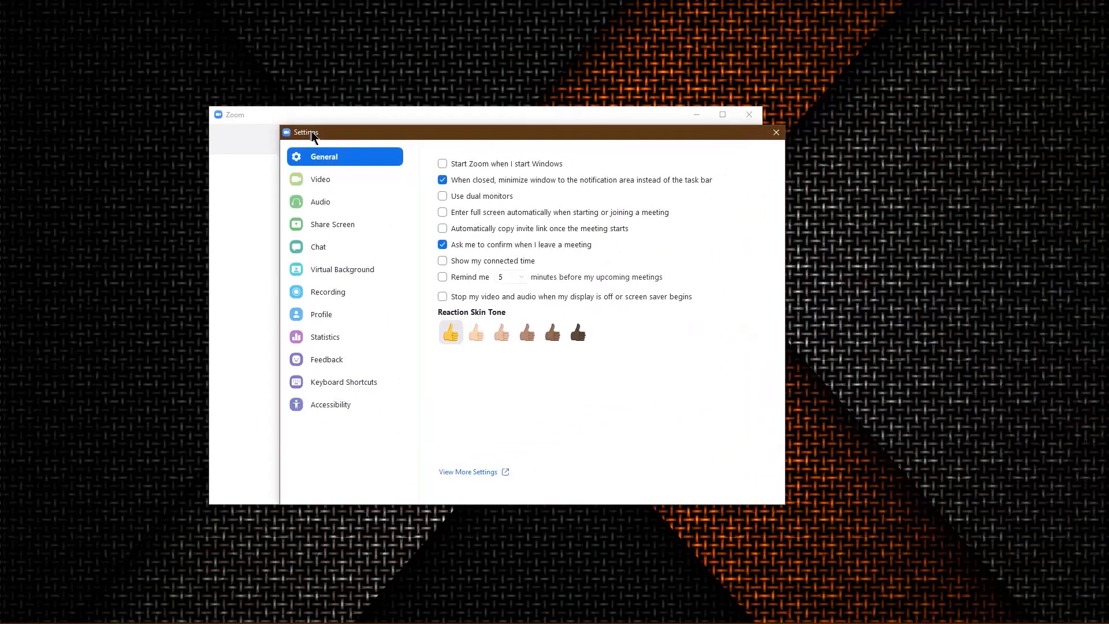
Open the advanced options of Zoom's video settings and choose GDI as the Video Rendering Method.
click(354, 179)
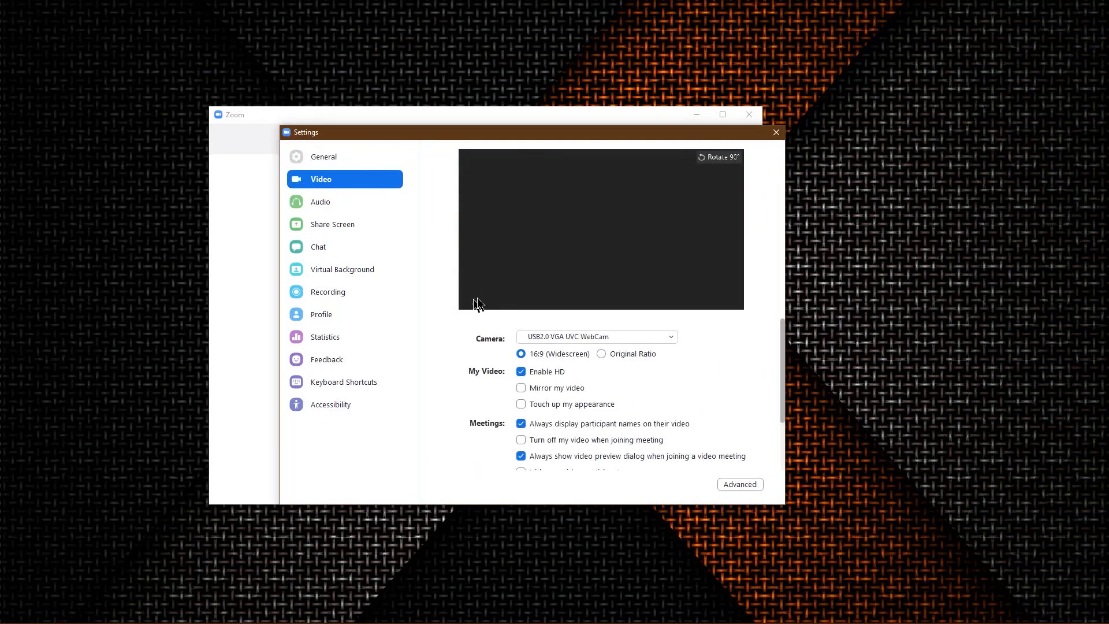
scroll(733, 457, down, 2)
click(743, 484)
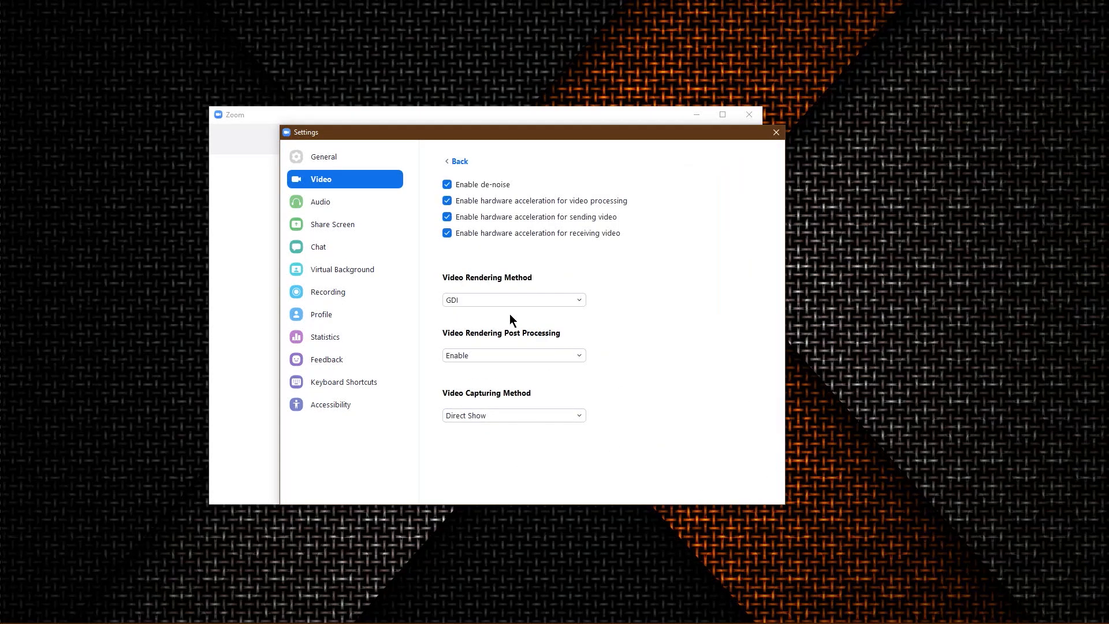
click(572, 300)
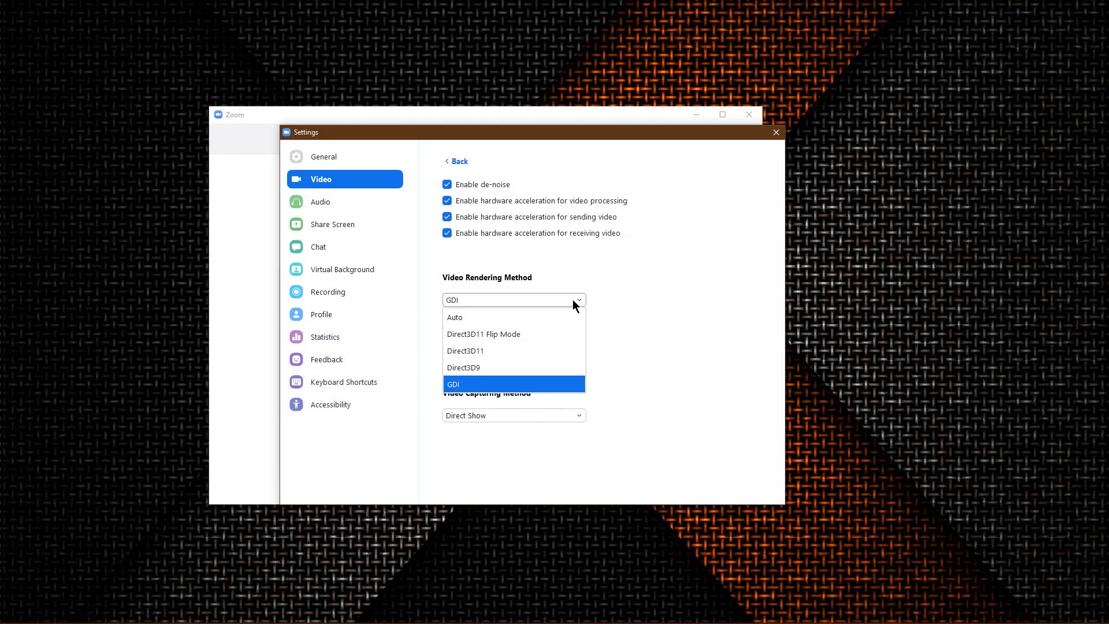
click(549, 385)
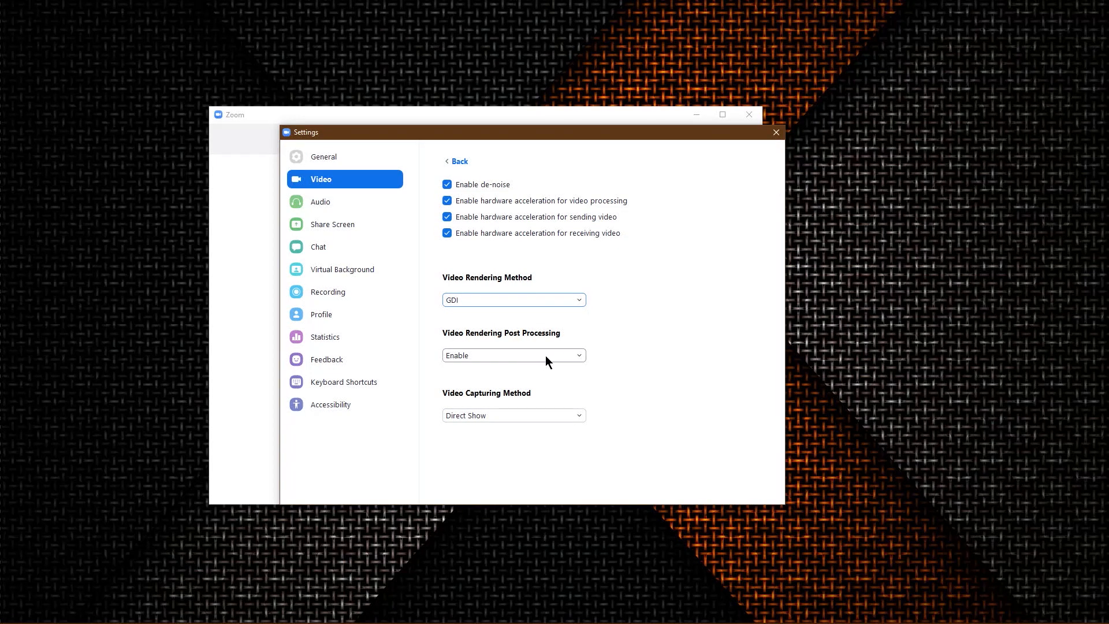
Choose Direct Show as the Video Capturing Method and close Zoom's settings window.
click(516, 417)
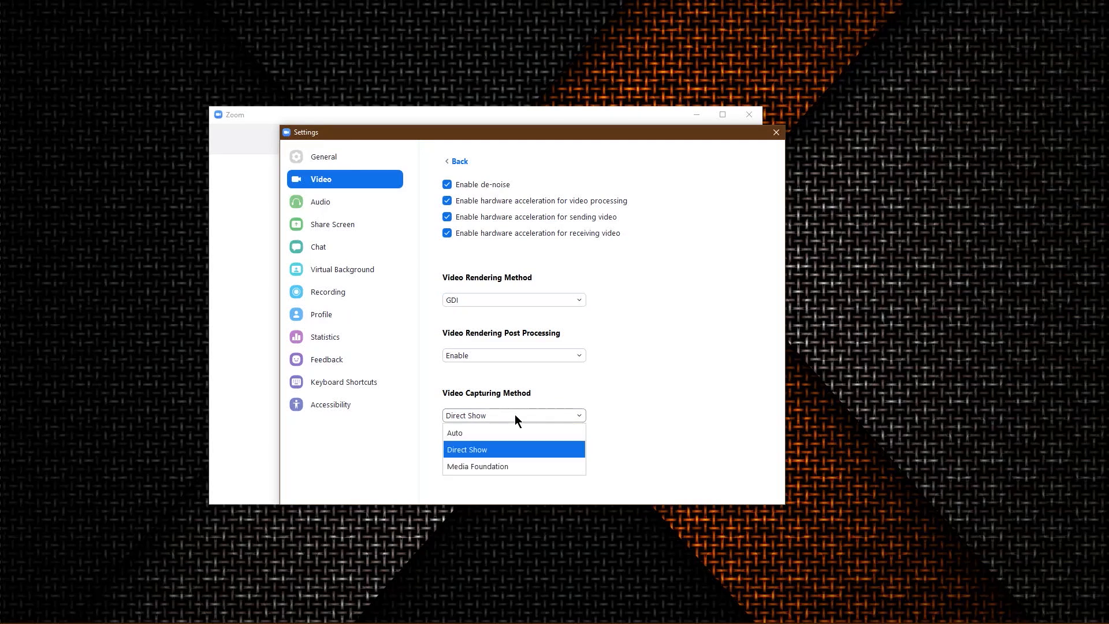
click(516, 449)
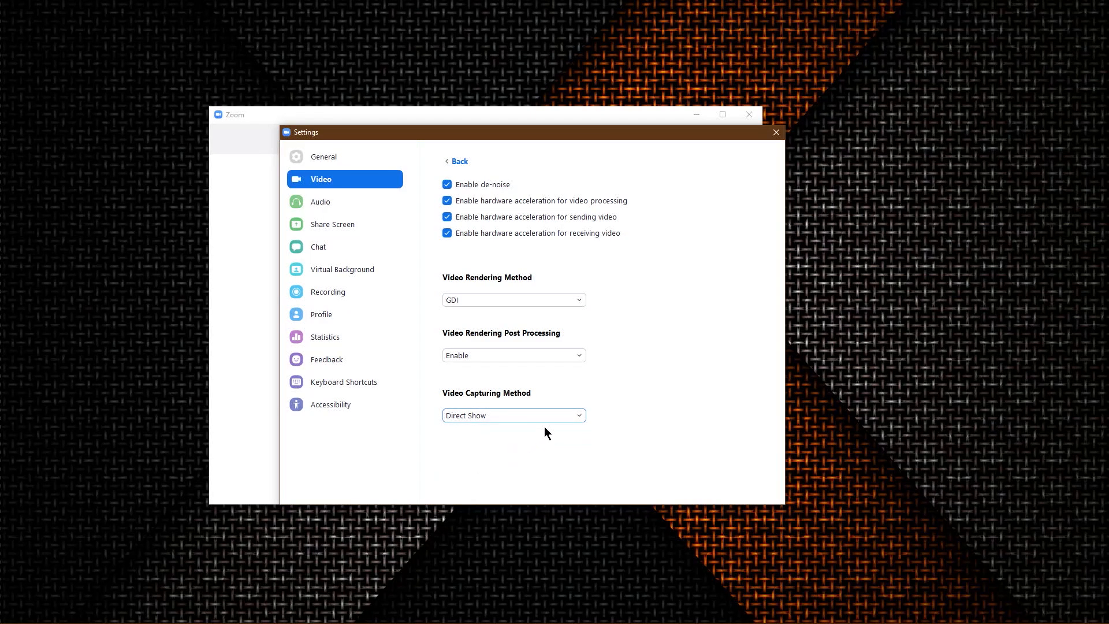
click(564, 416)
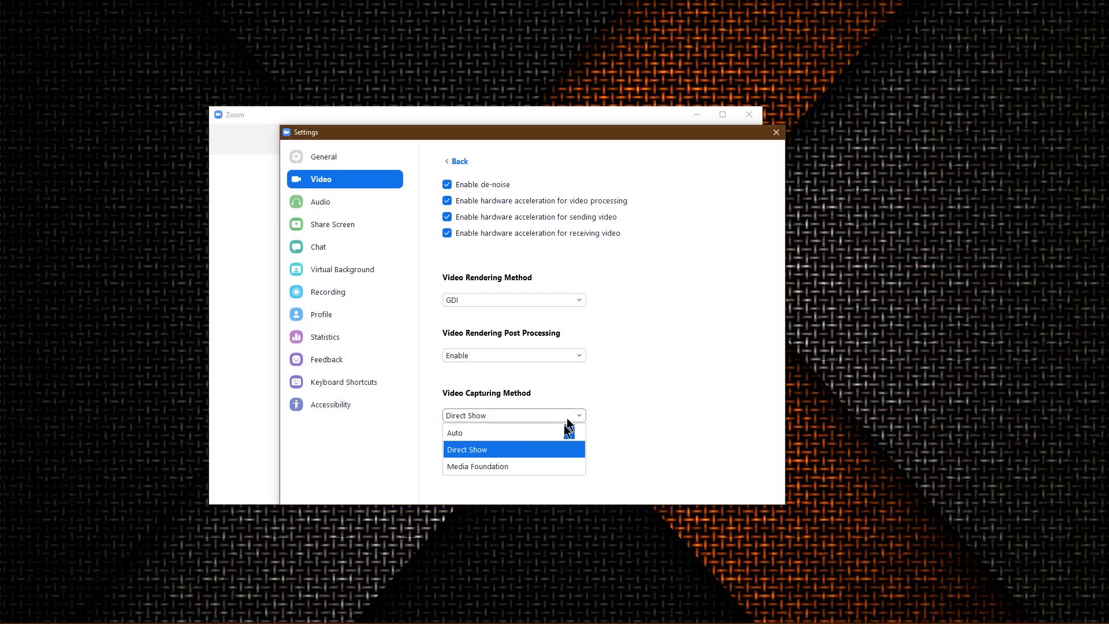
click(567, 449)
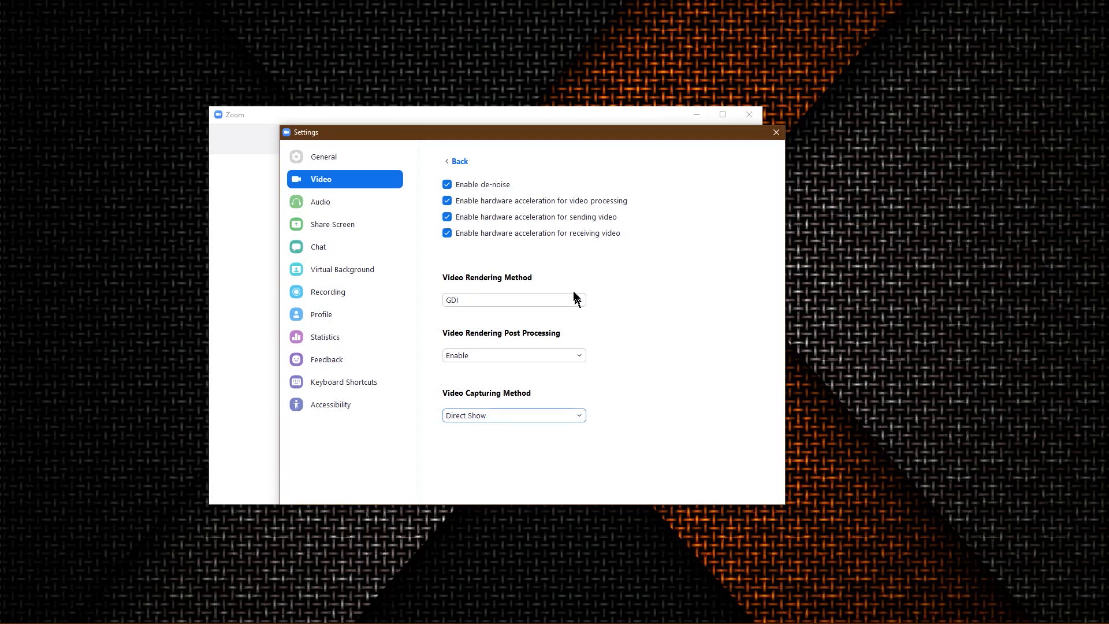
click(780, 132)
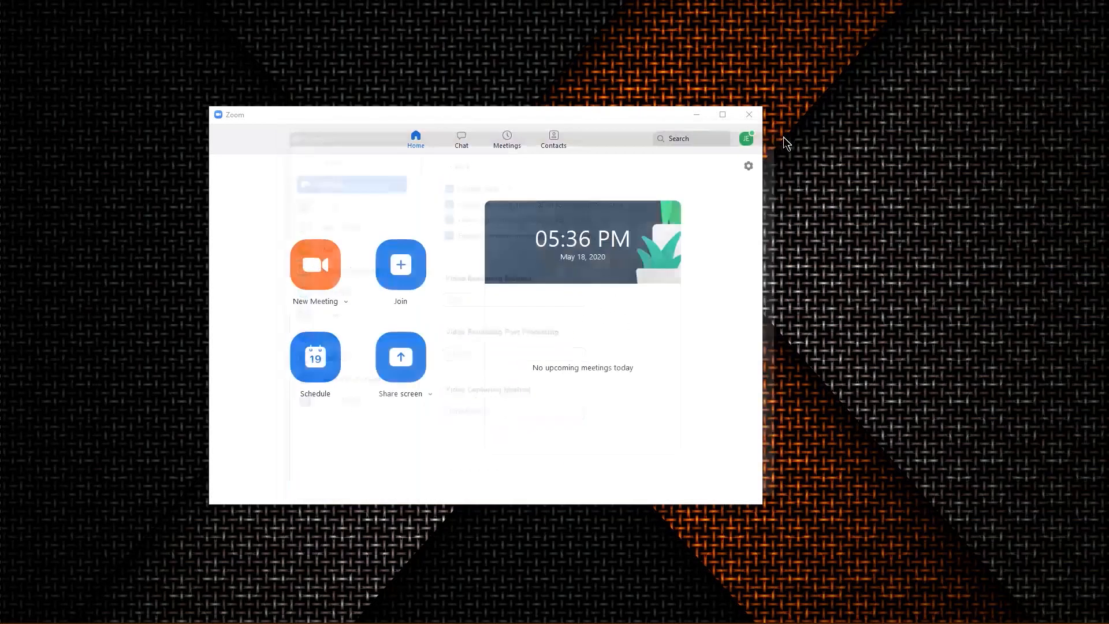
click(749, 113)
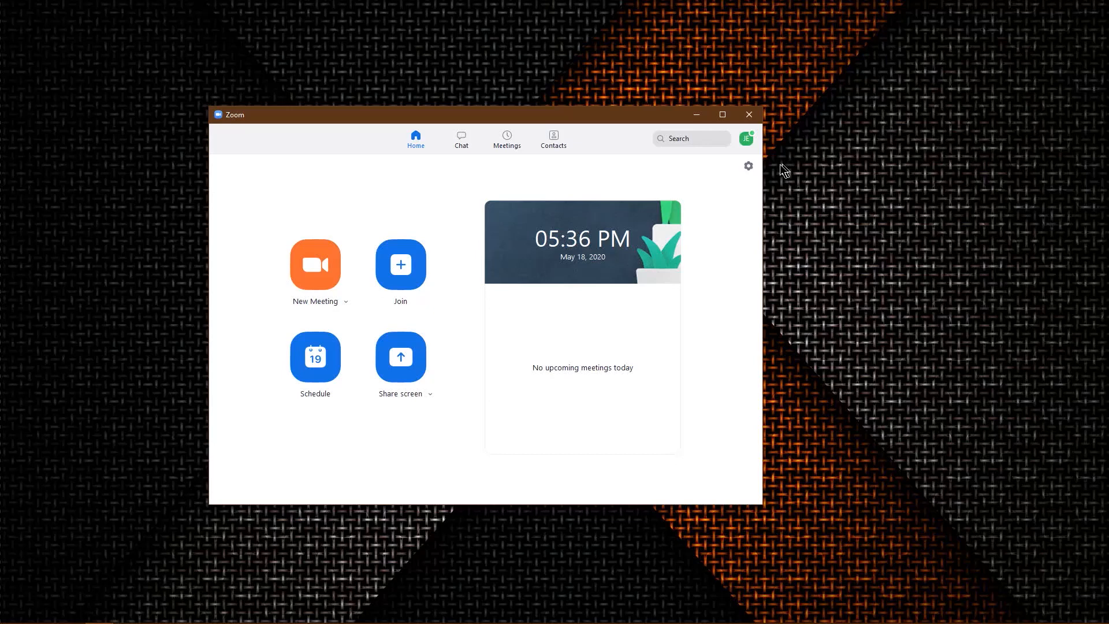
Reopen Zoom's settings and review the rendering and capturing methods in the advanced video options.
click(748, 167)
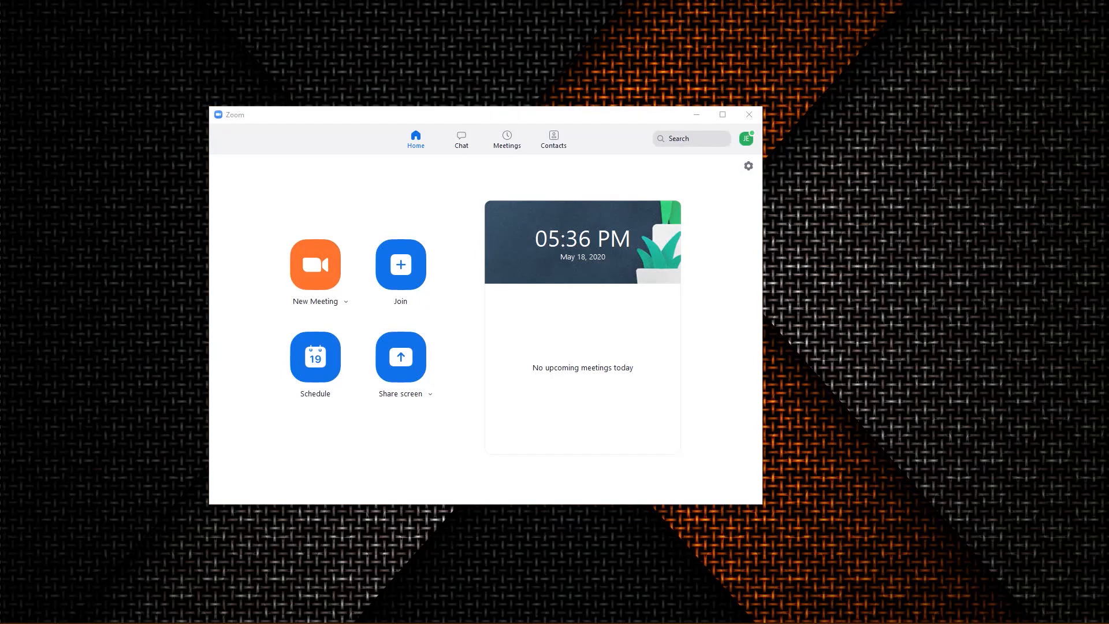
click(342, 145)
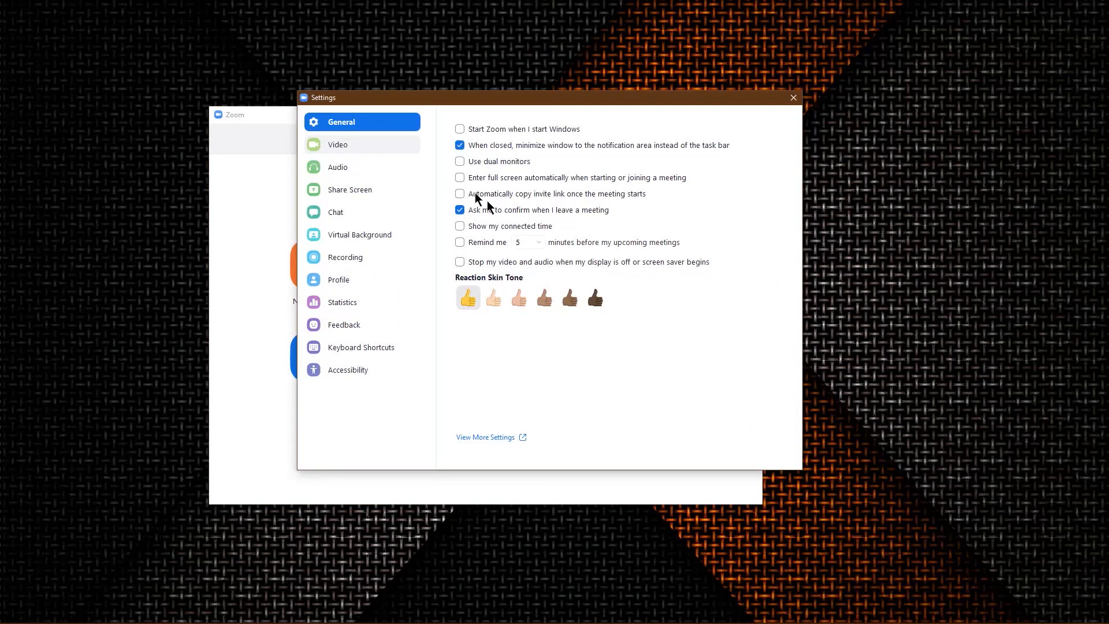
click(757, 449)
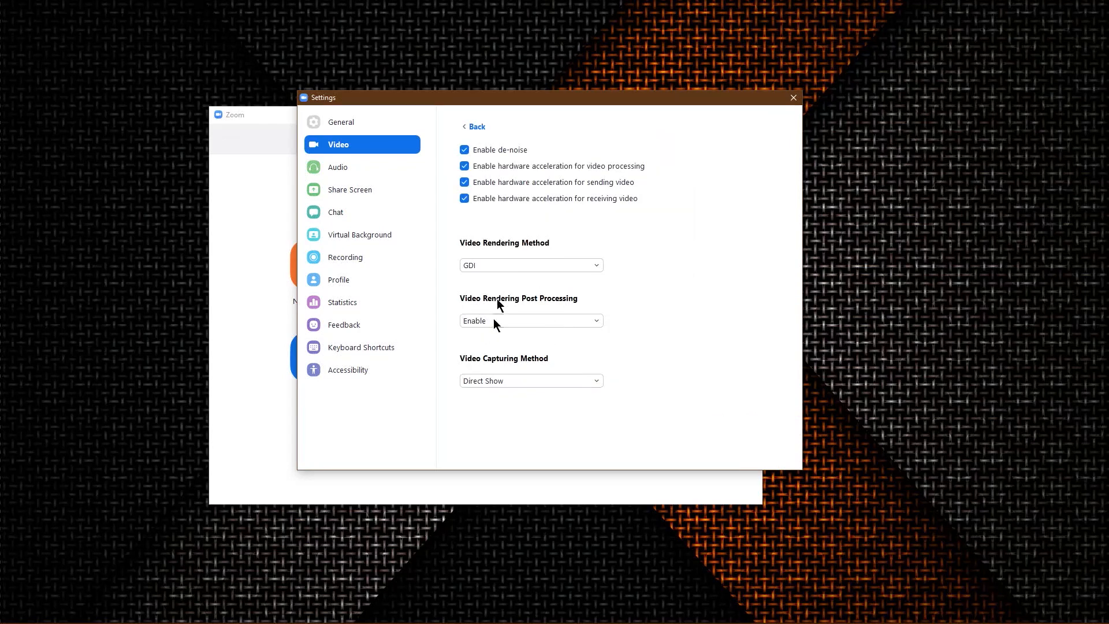
Set the speaker in Zoom's audio settings to CABLE-A Input (VB-Audio Cable A) and close the settings window.
click(377, 169)
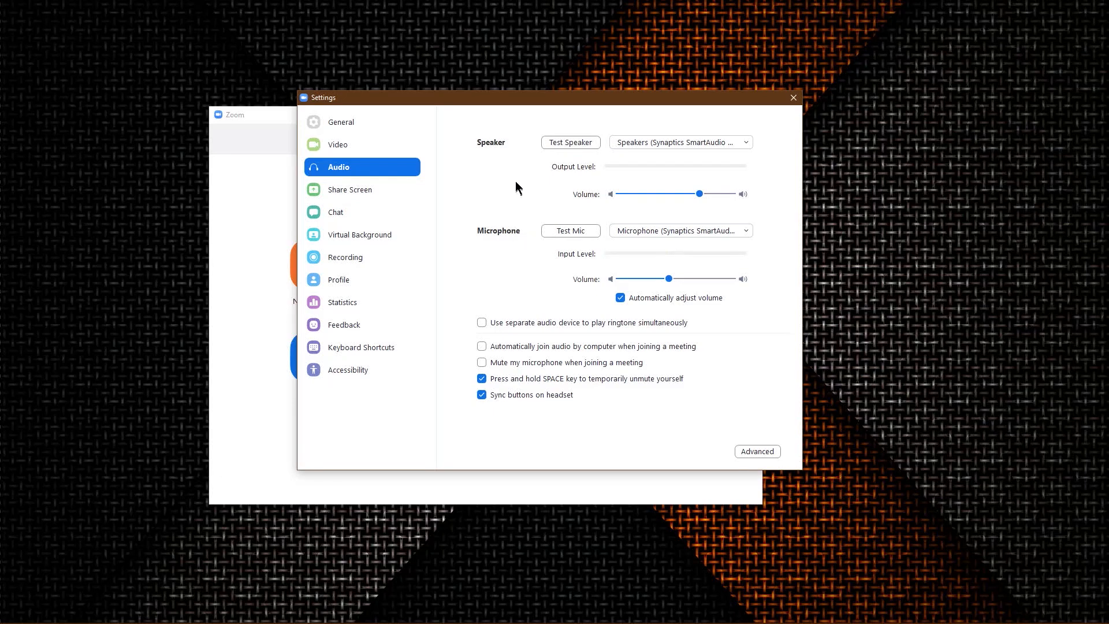
click(642, 147)
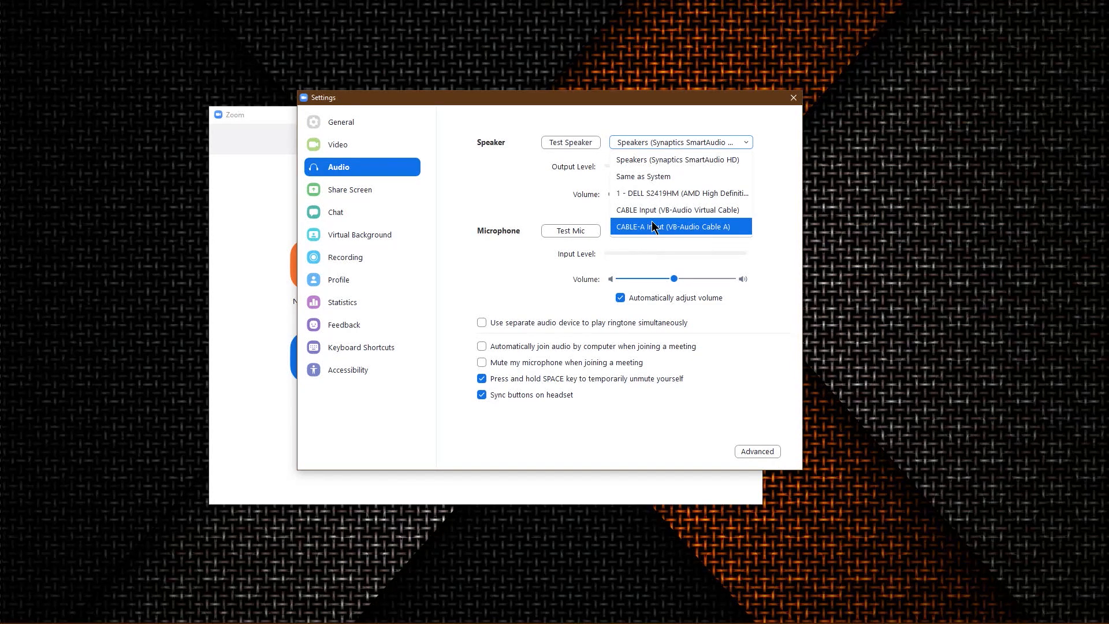
click(722, 226)
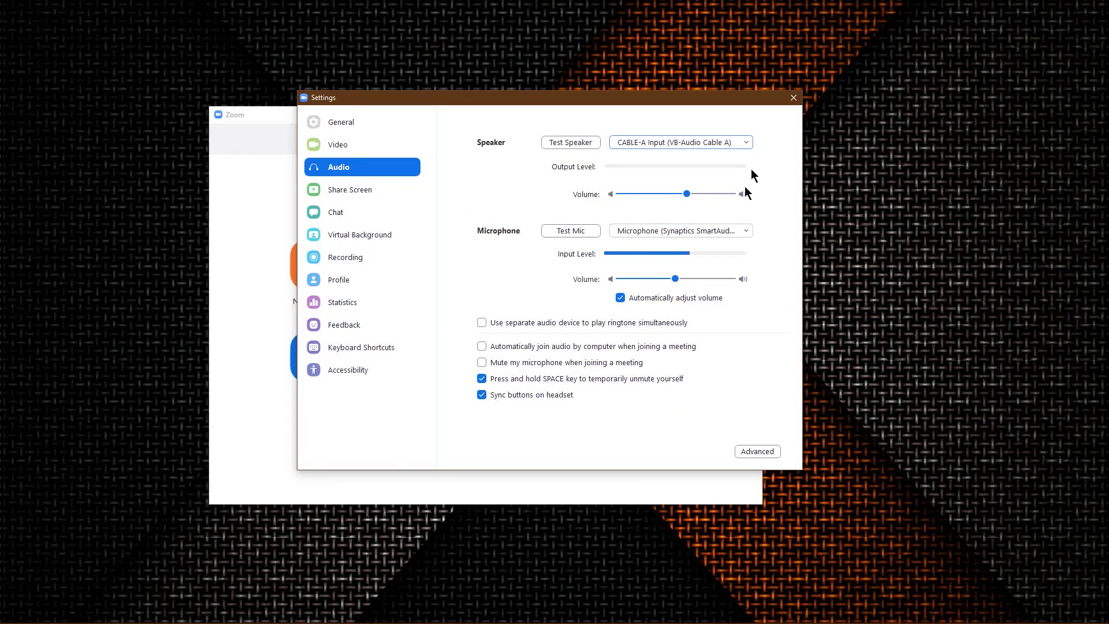
click(793, 98)
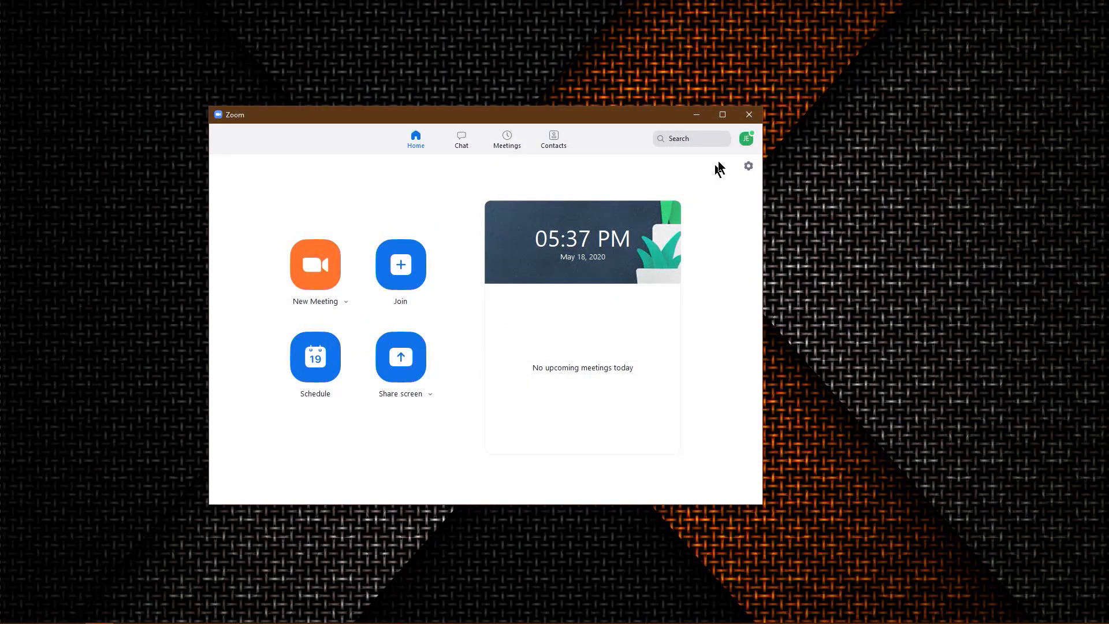
Check the licence type of the signed-in Zoom account in its profile menu and close the menu.
click(746, 142)
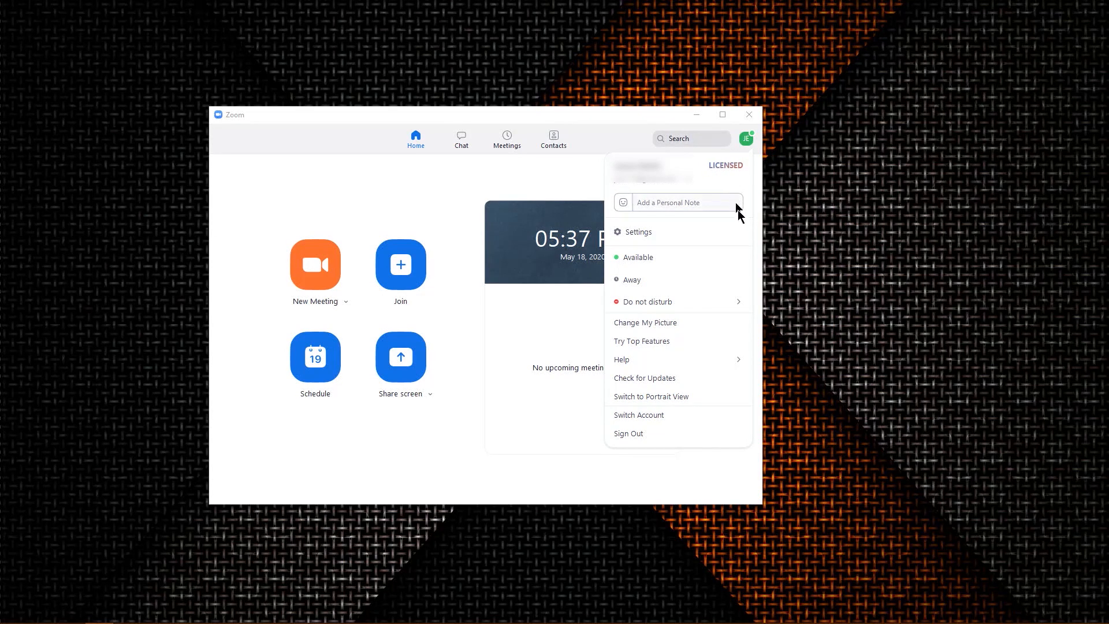
click(748, 142)
click(750, 142)
click(567, 462)
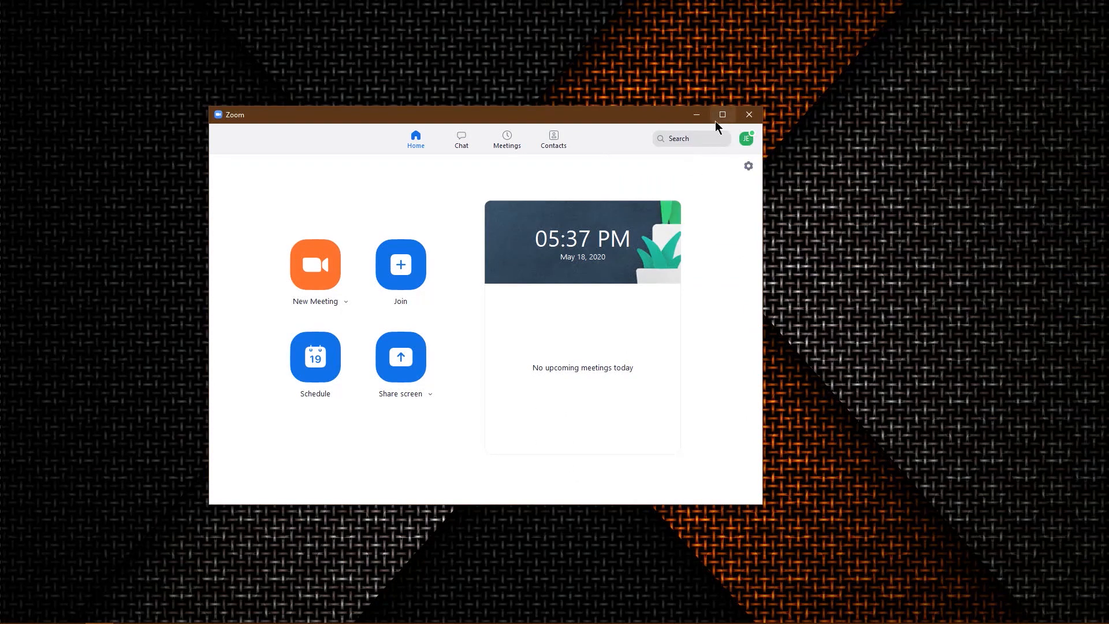
Join a Zoom meeting using its meeting ID and the participant's name.
click(407, 279)
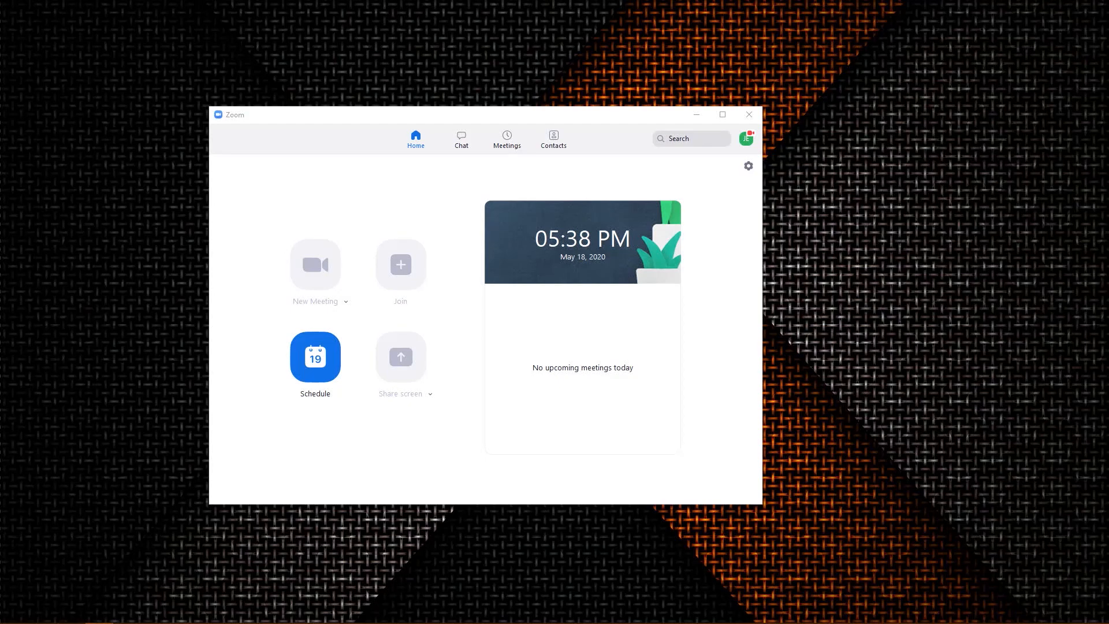
drag(766, 289, 602, 196)
click(661, 269)
click(593, 306)
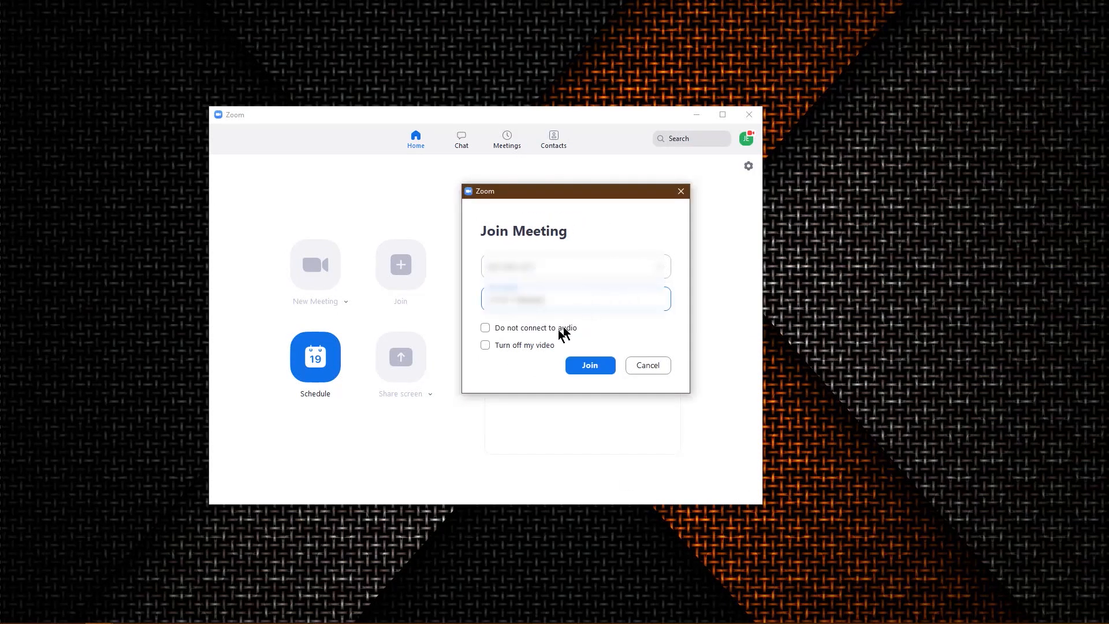
click(600, 375)
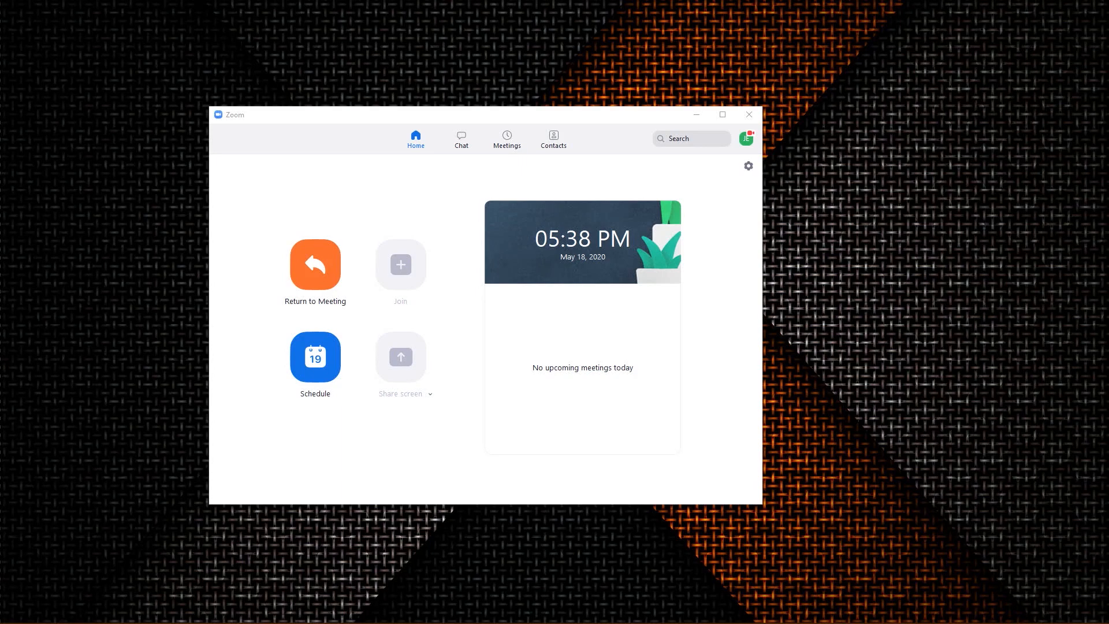
Maximize the Zoom meeting window and start the camera video.
drag(772, 92, 574, 1)
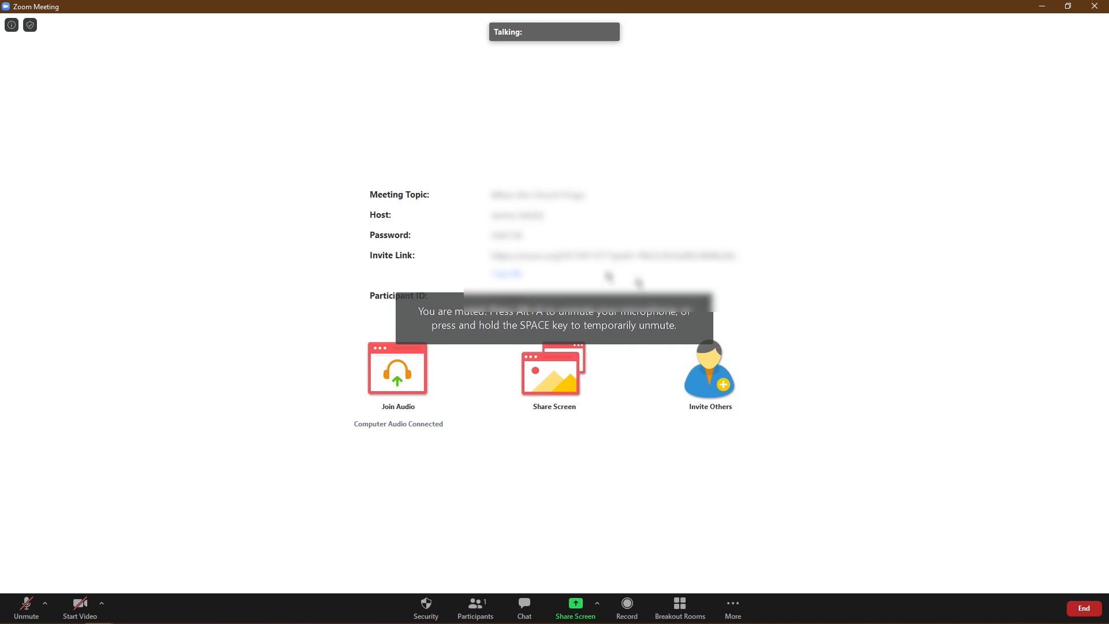
click(83, 616)
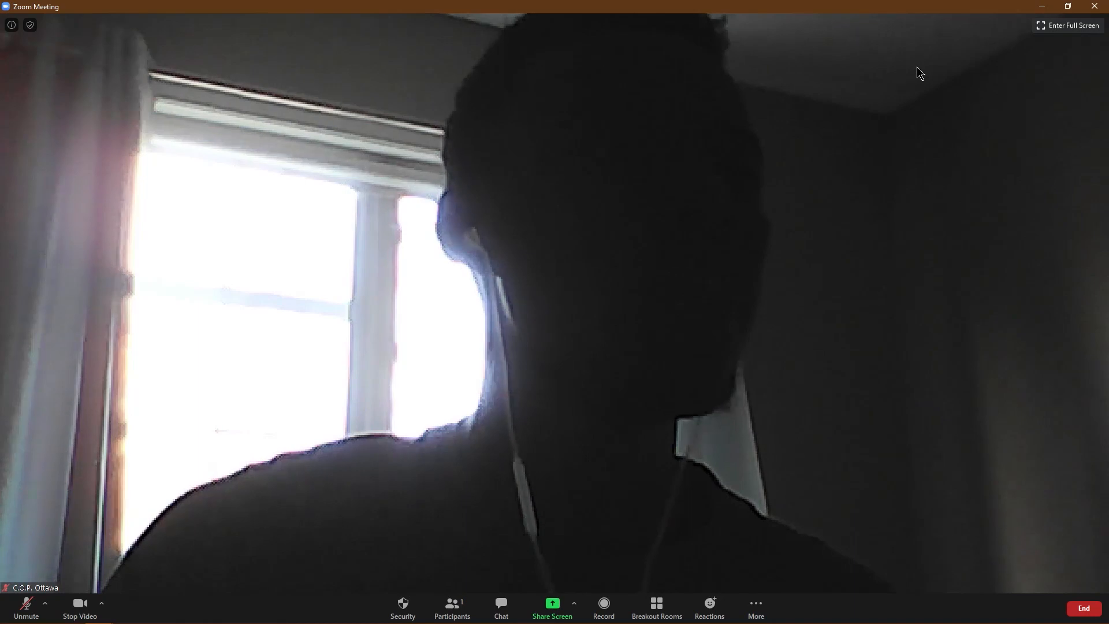
Search for vMix from Windows and launch the vMix (x64) application.
mouse_move(127, 621)
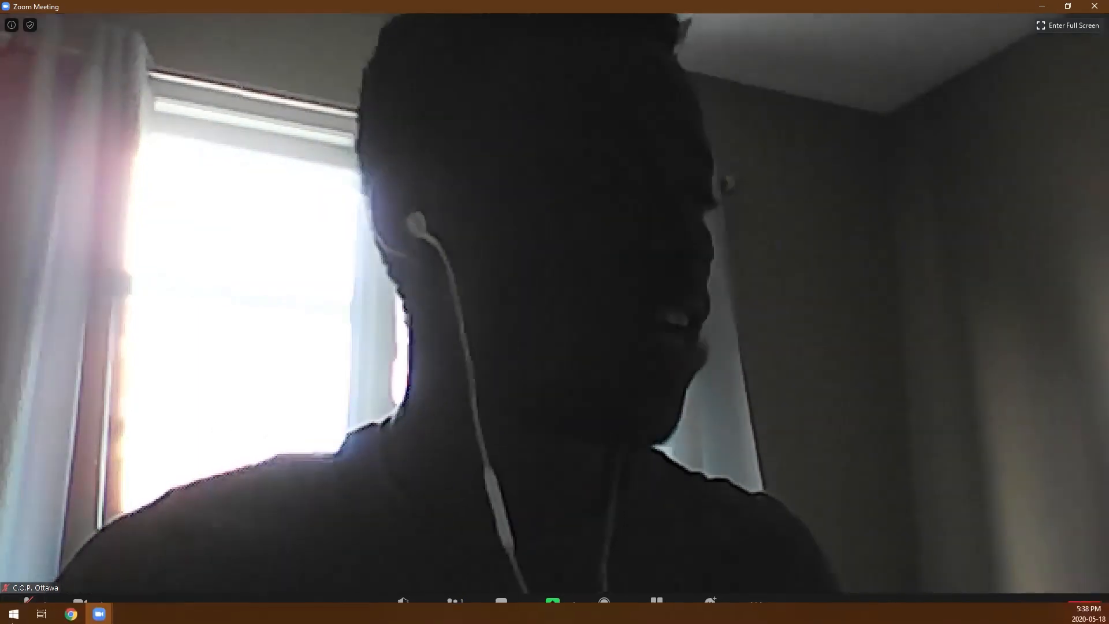
click(14, 617)
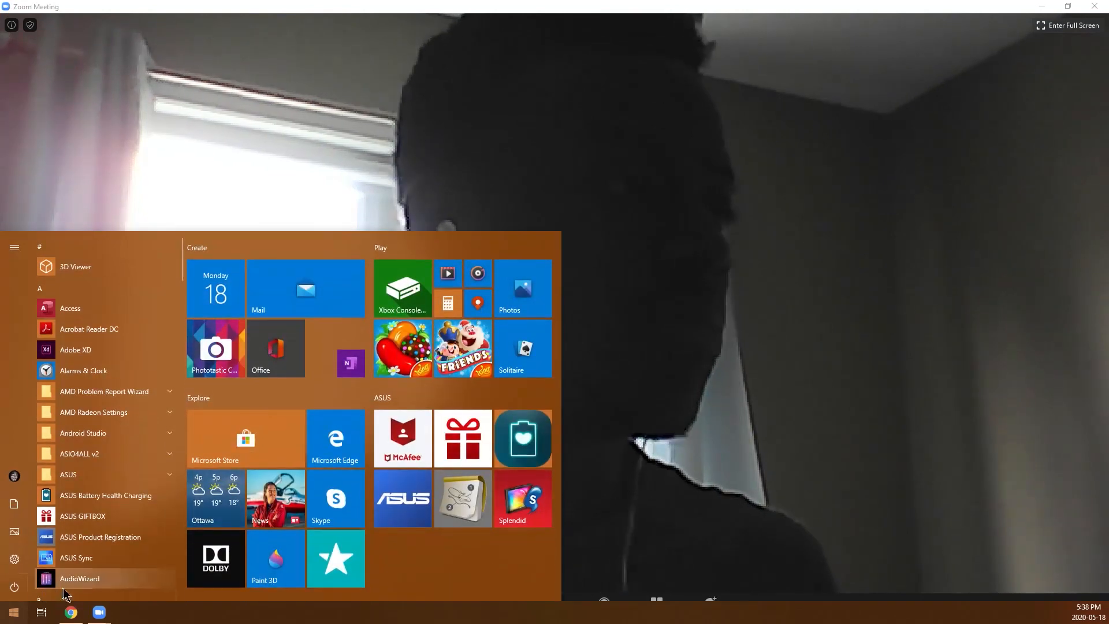
text(vmi)
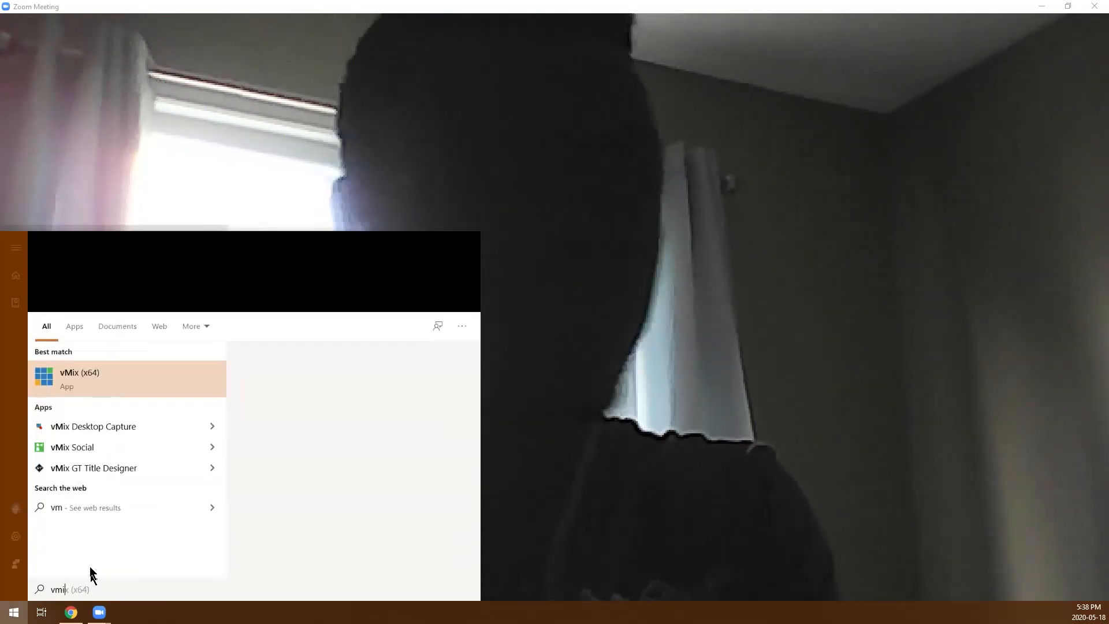
click(117, 346)
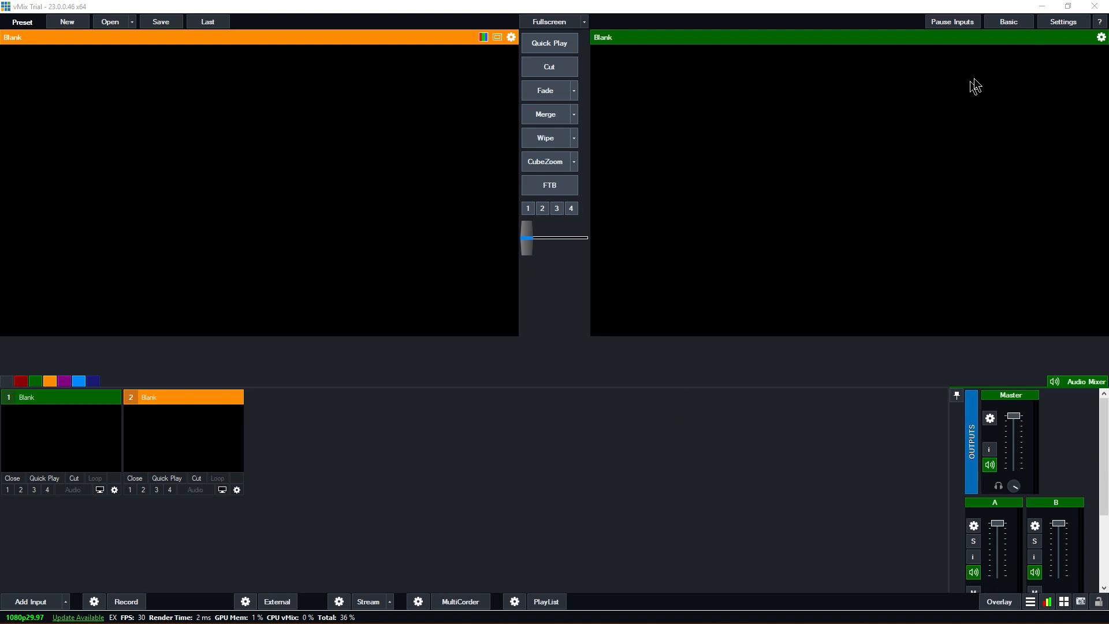
Open vMix's settings and examine the licence version and expiry date on the About page.
click(1060, 22)
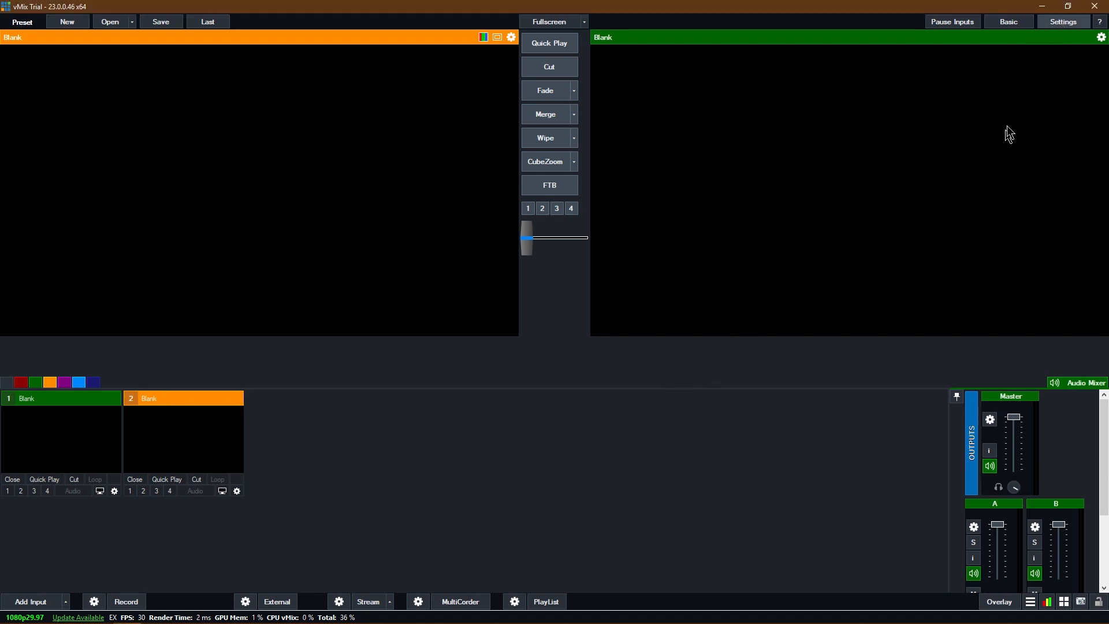
click(1062, 20)
click(320, 425)
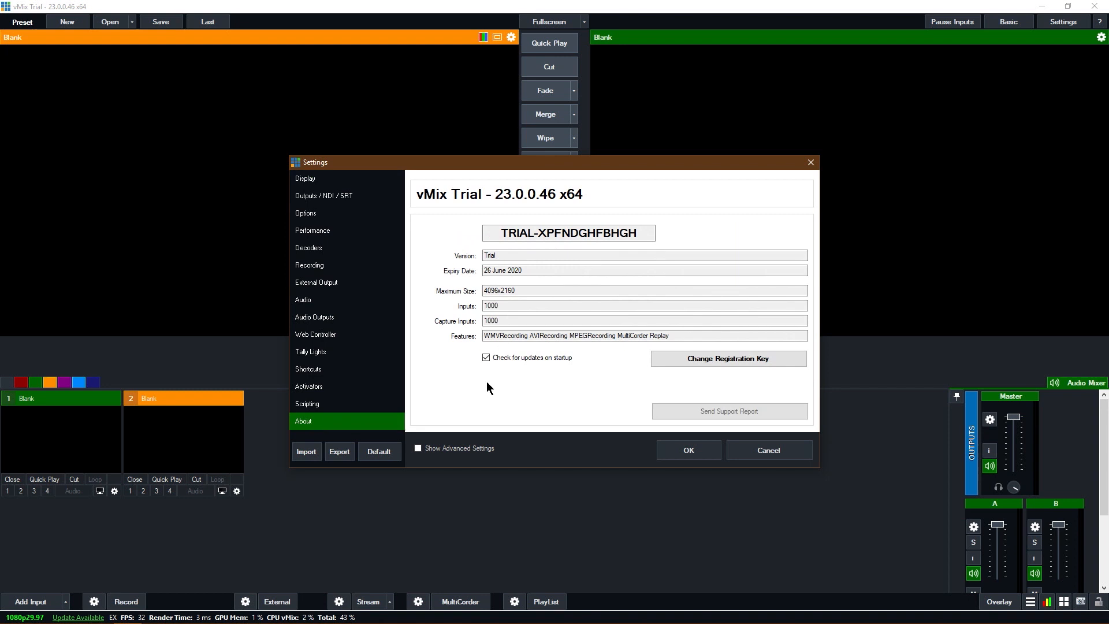
double_click(500, 257)
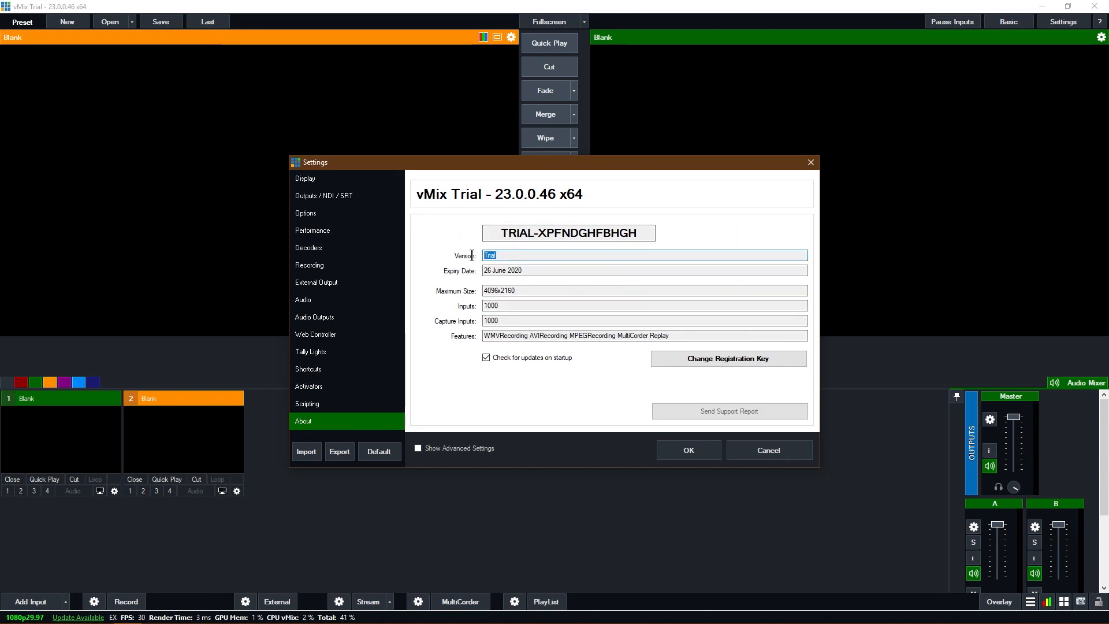
drag(527, 269, 472, 275)
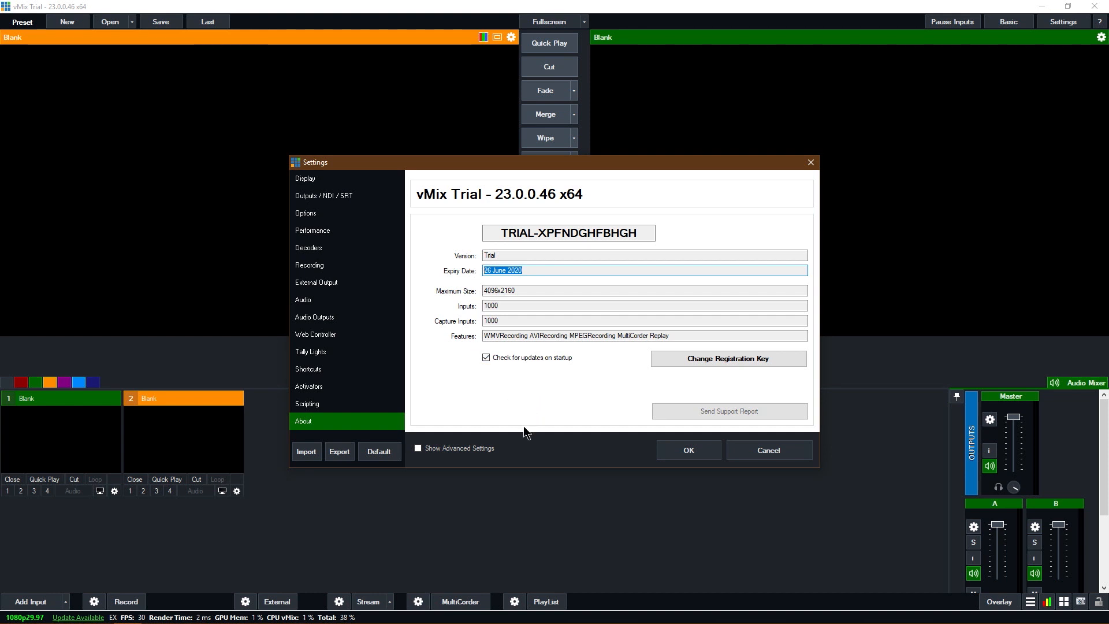
click(528, 270)
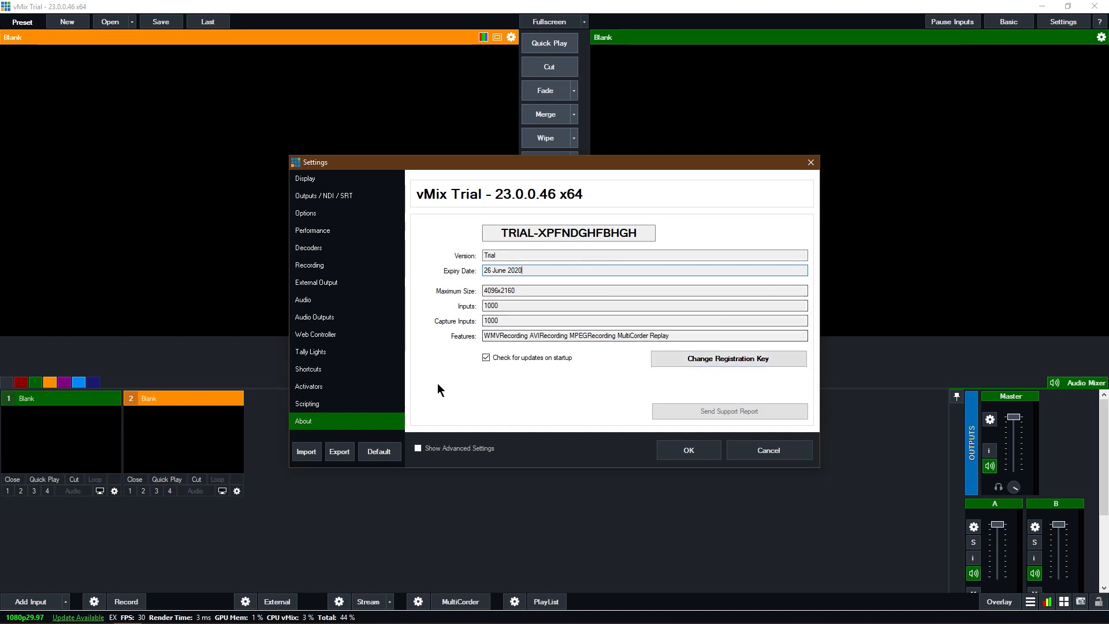
Examine the registration key and 60 Day Trial options in the vMix registration dialog, and leave the settings without registering.
click(726, 359)
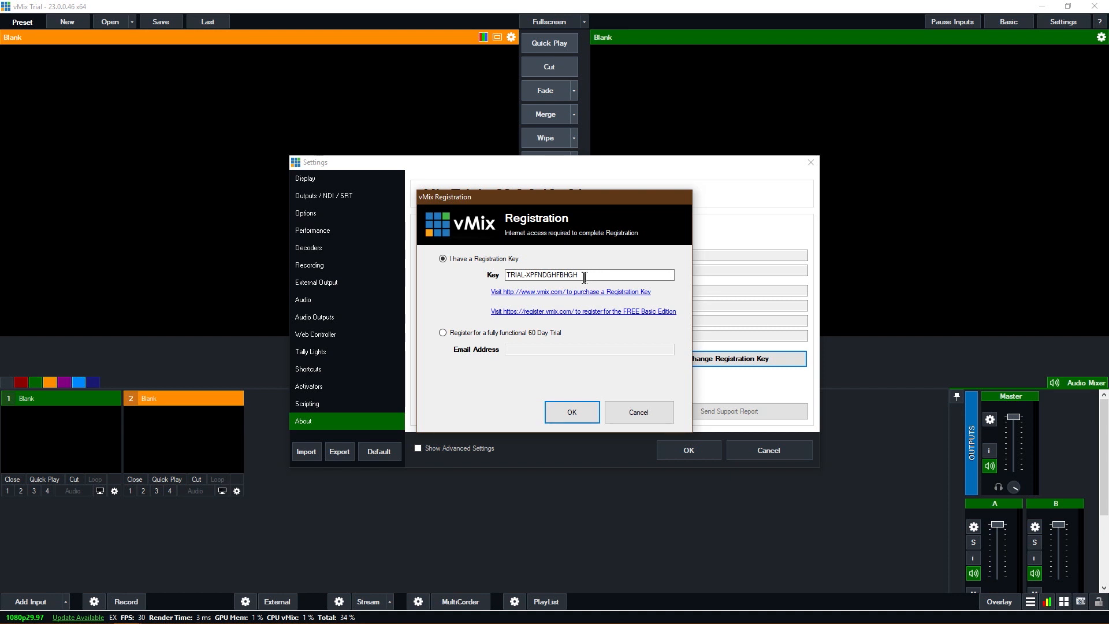
click(443, 332)
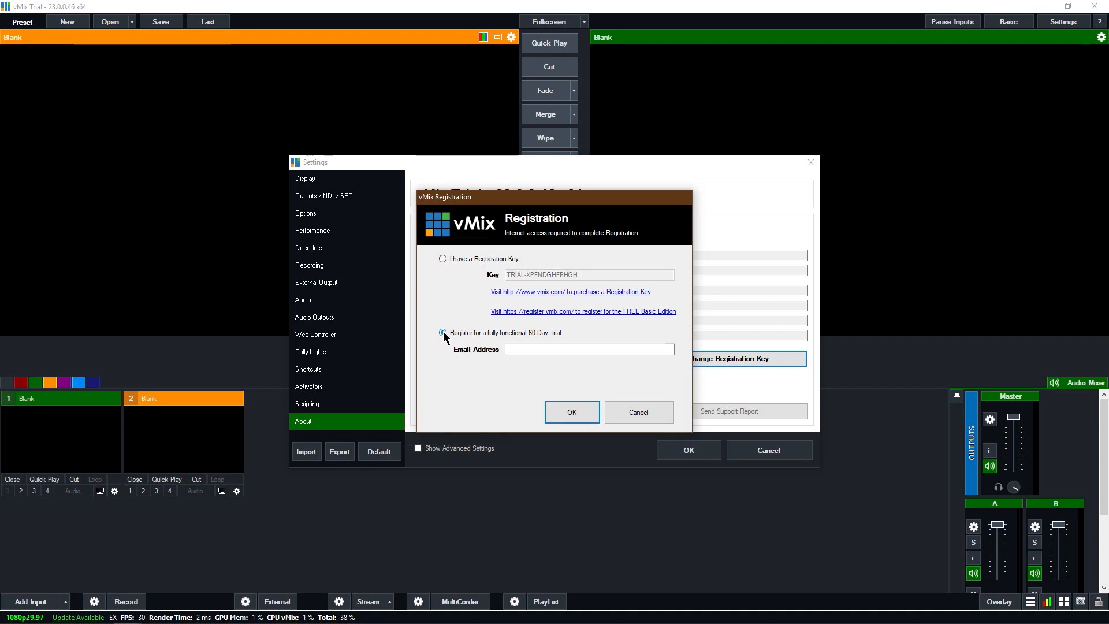
click(511, 349)
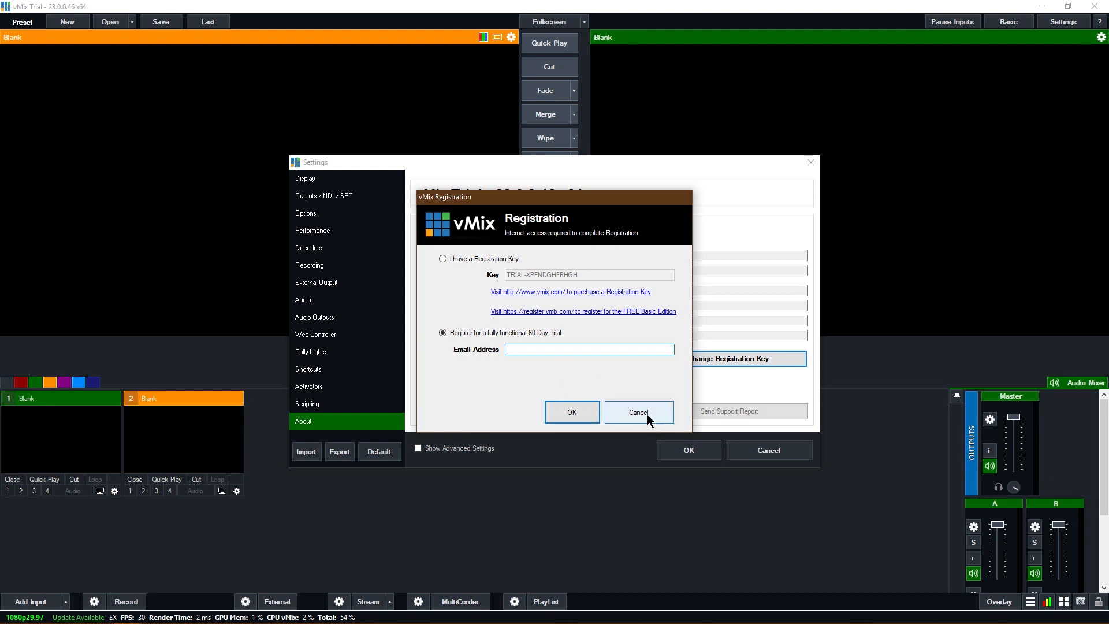
click(644, 414)
click(768, 450)
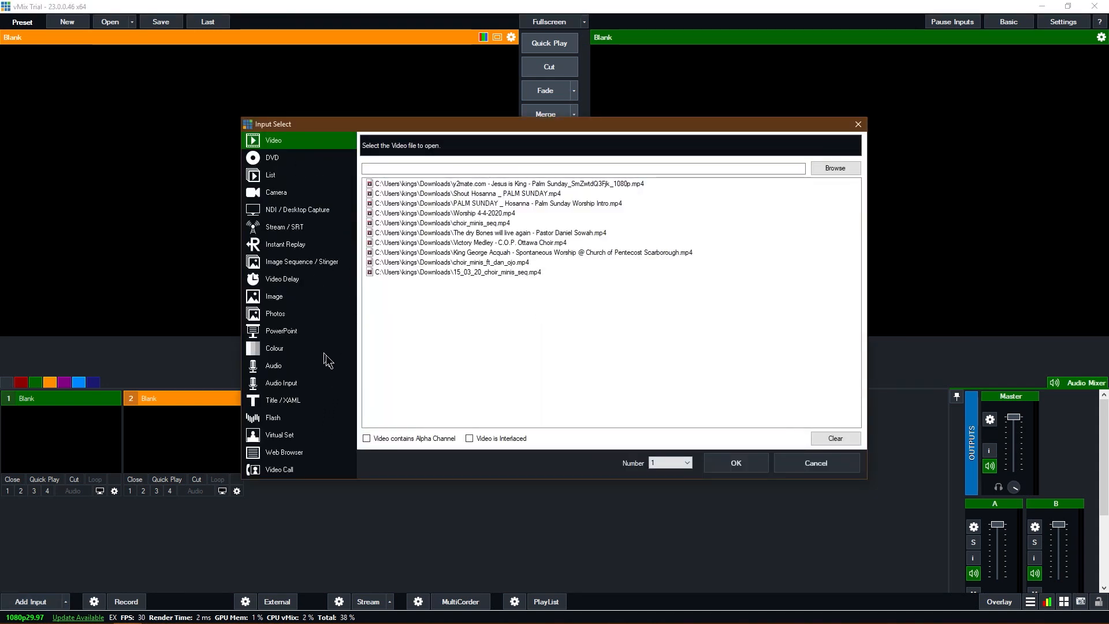
Add an Audio Input using CABLE-A Output (VB-Audio Cable A) as the audio device for input 1.
click(296, 386)
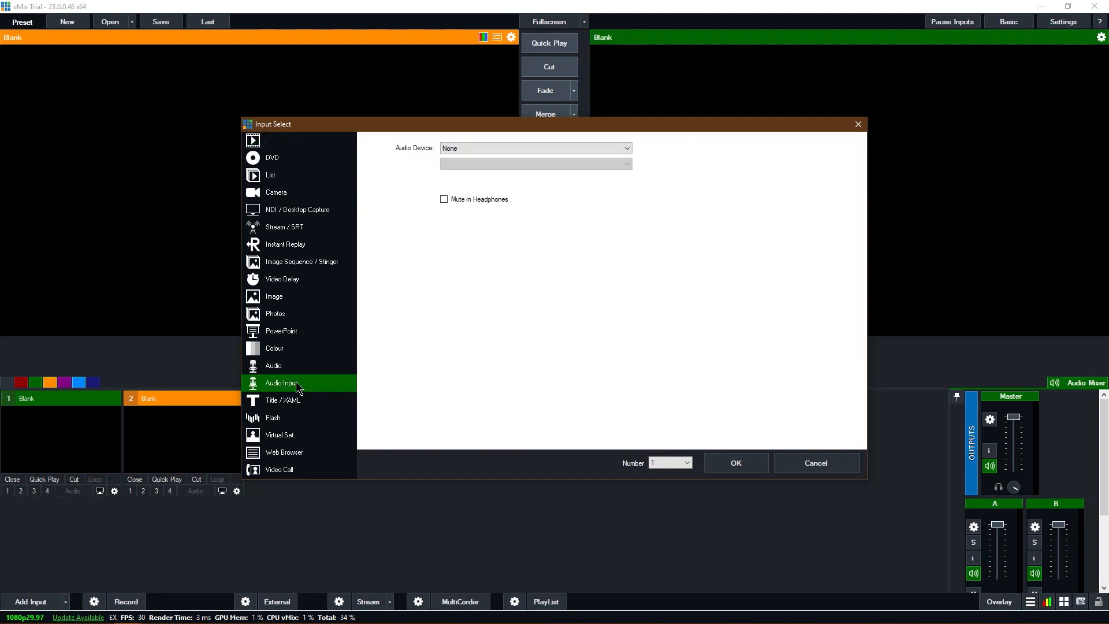
click(517, 149)
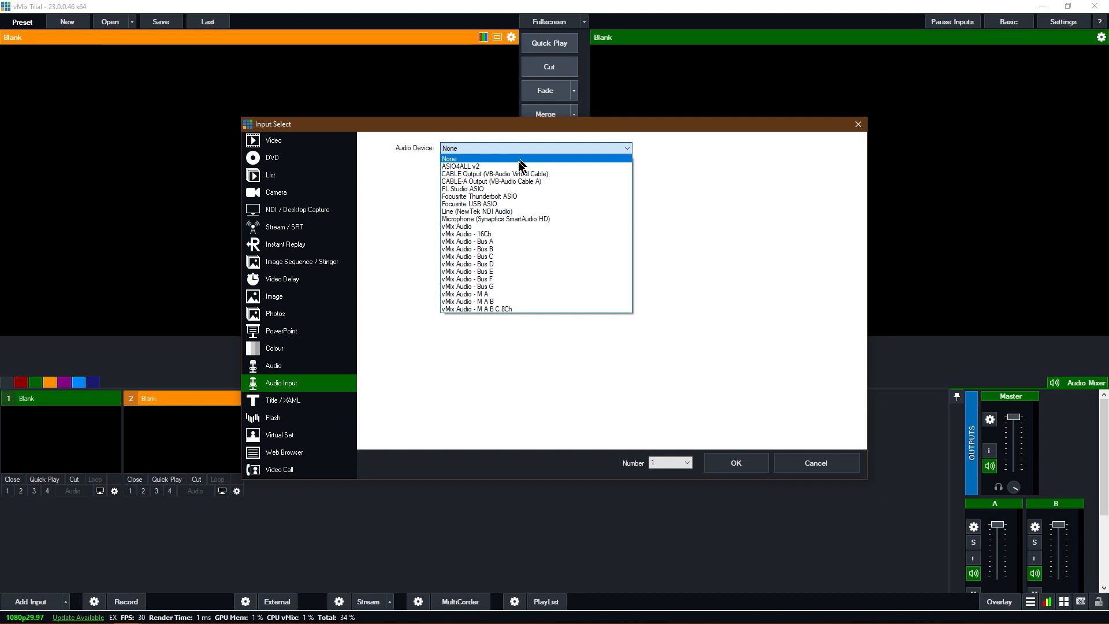
click(526, 154)
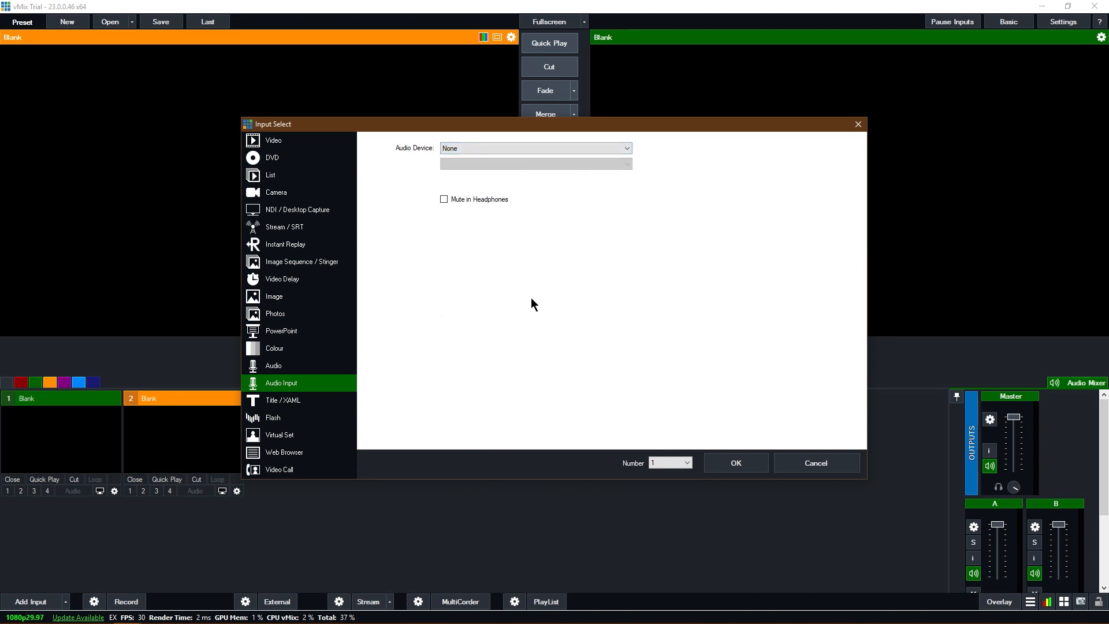
click(551, 149)
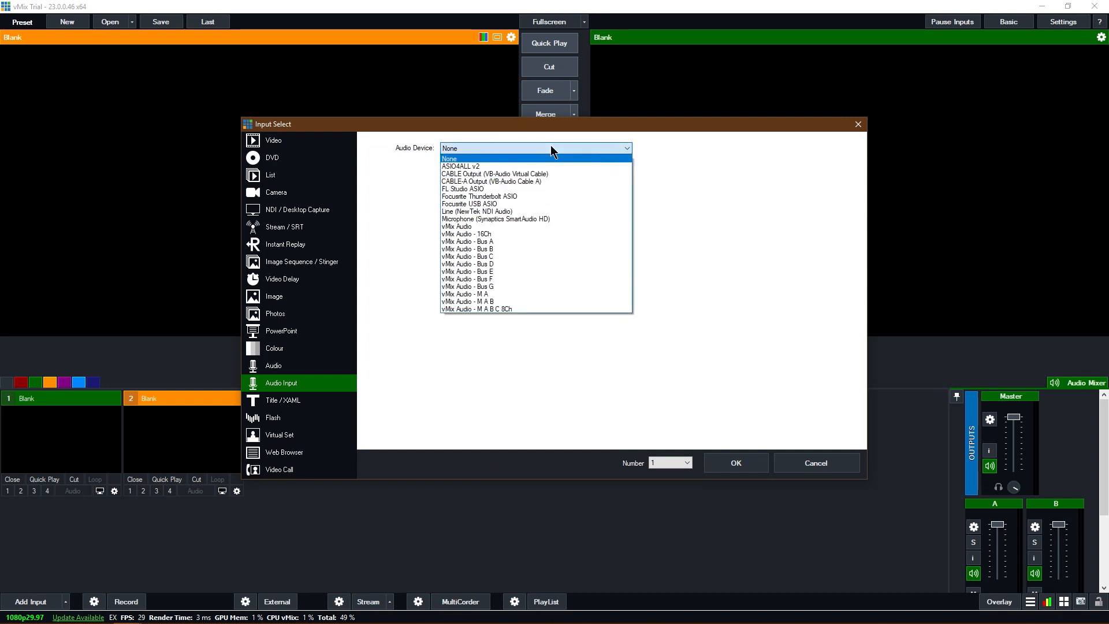
click(528, 181)
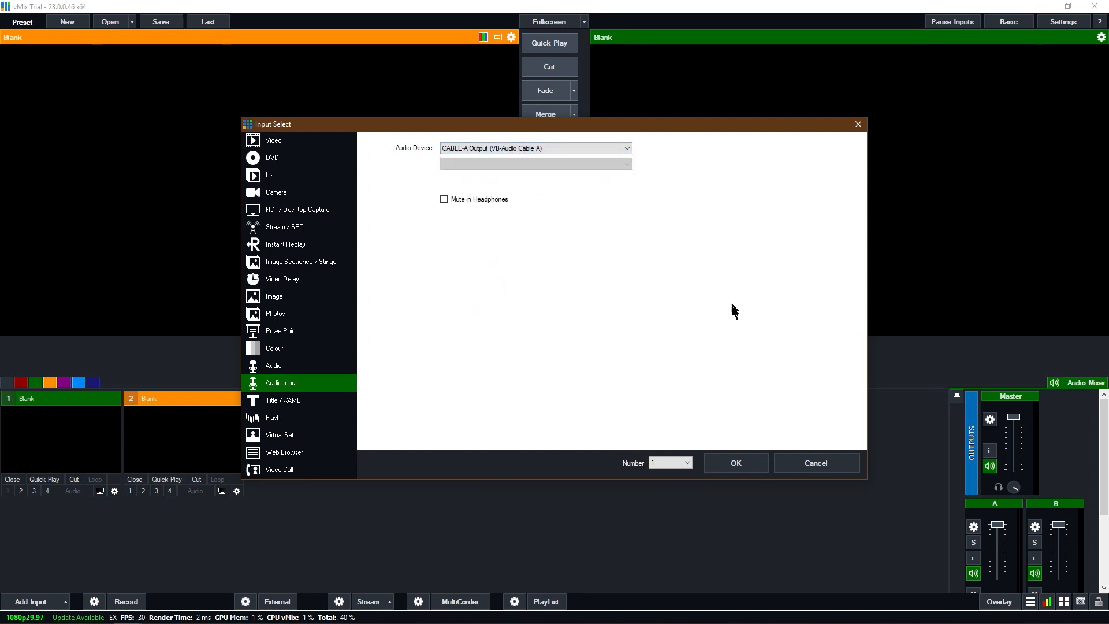
click(738, 463)
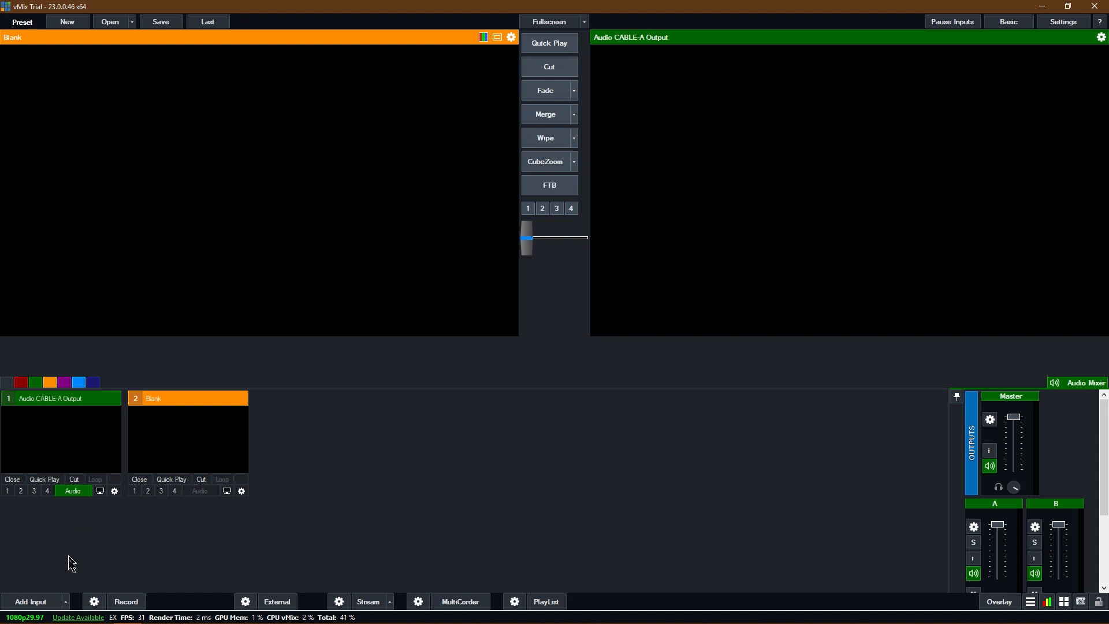
Add a local desktop capture of the Zoom Meetings window as input 2.
click(31, 601)
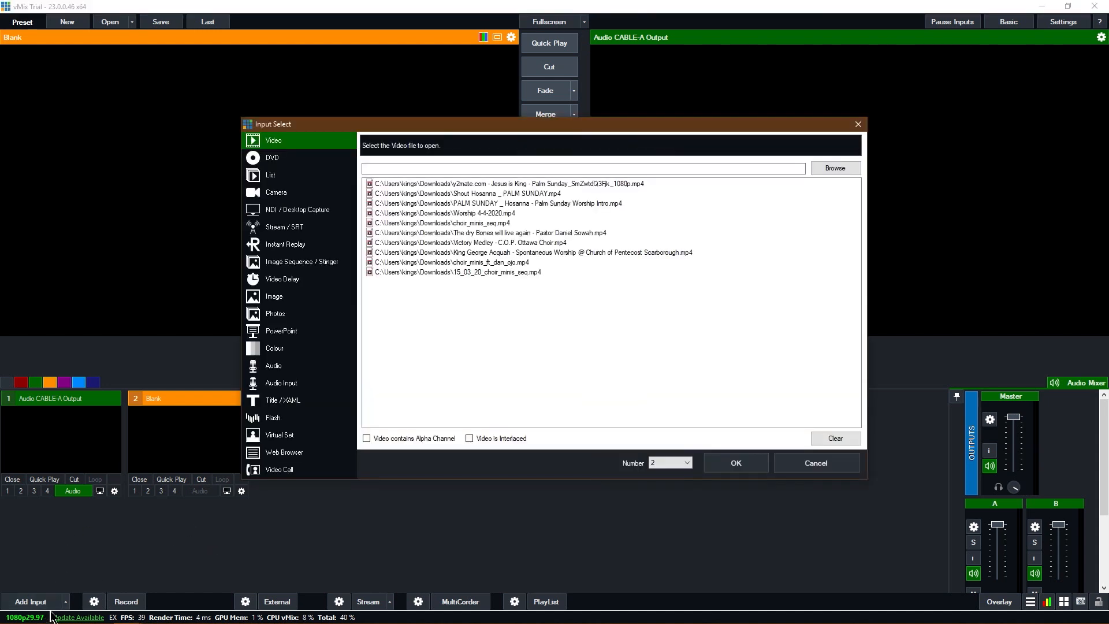
click(287, 209)
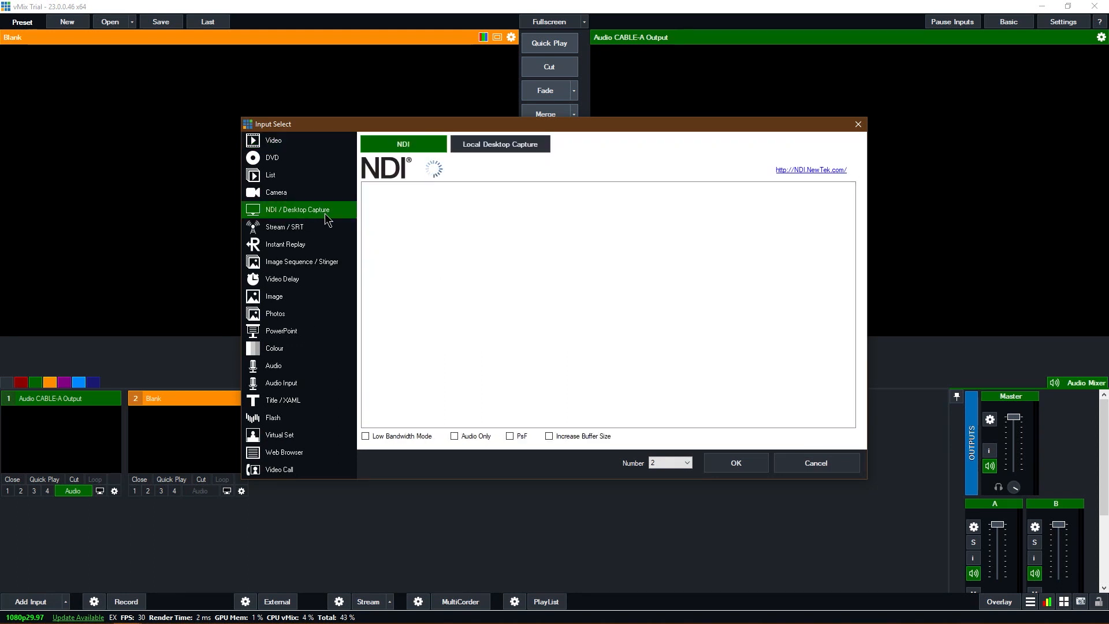
click(484, 144)
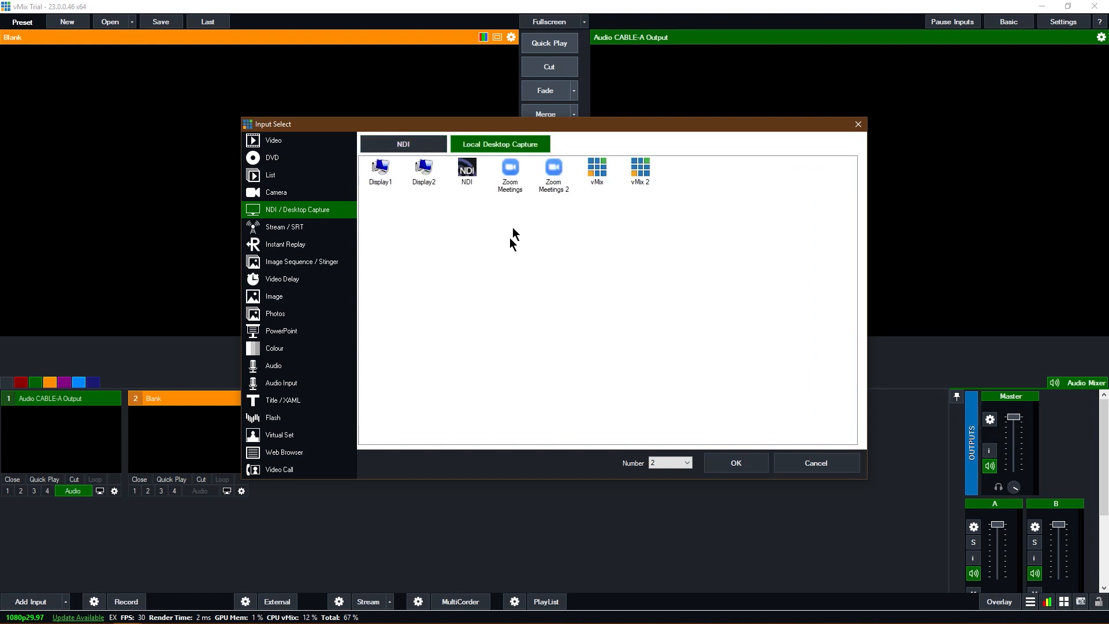
click(511, 186)
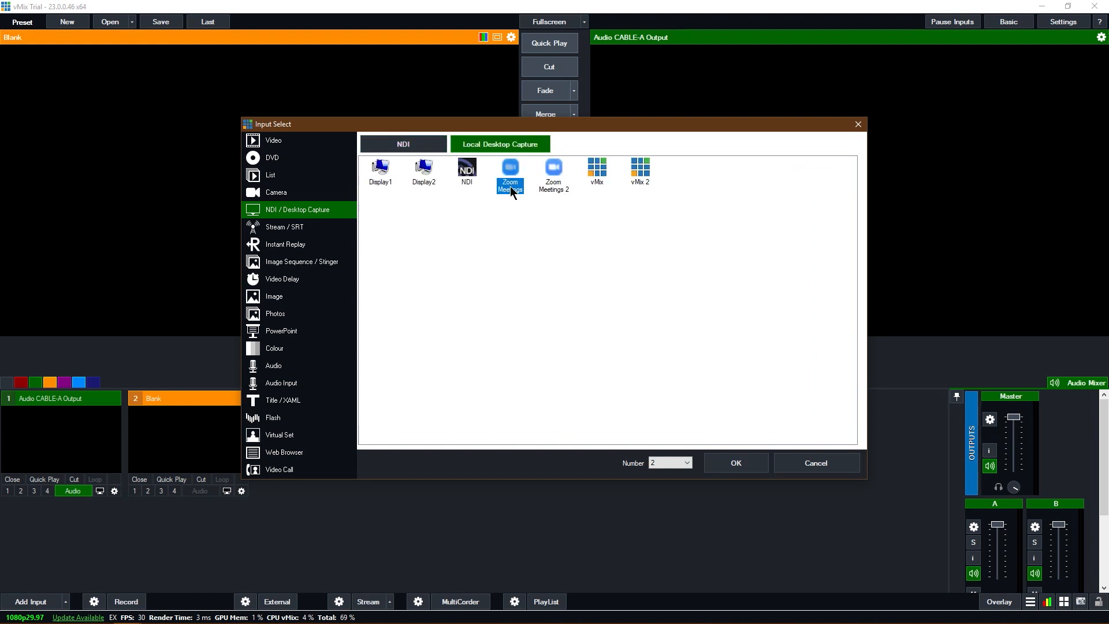
click(761, 462)
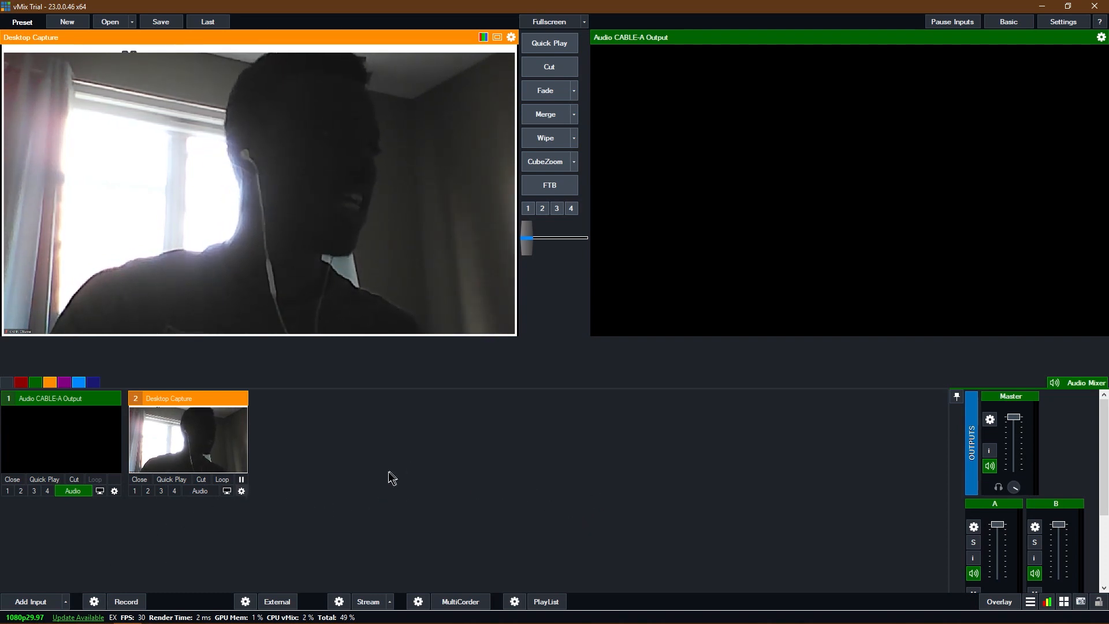
Reframe the Desktop Capture input with a zoom of about 1.238, Pan X 0.081 and Pan Y -0.081.
click(242, 492)
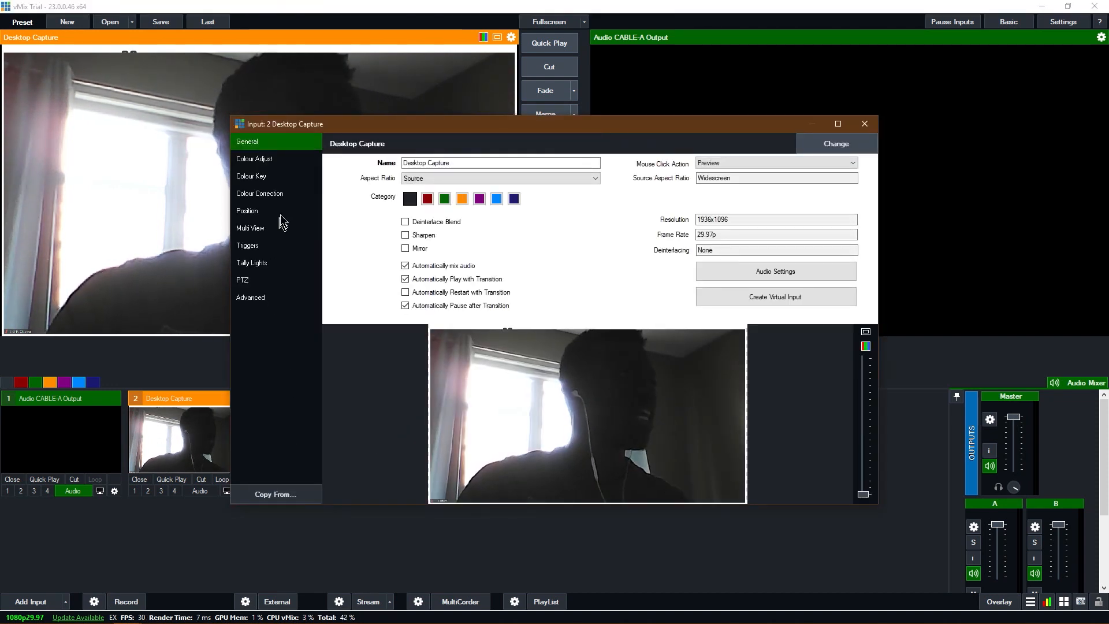
click(282, 210)
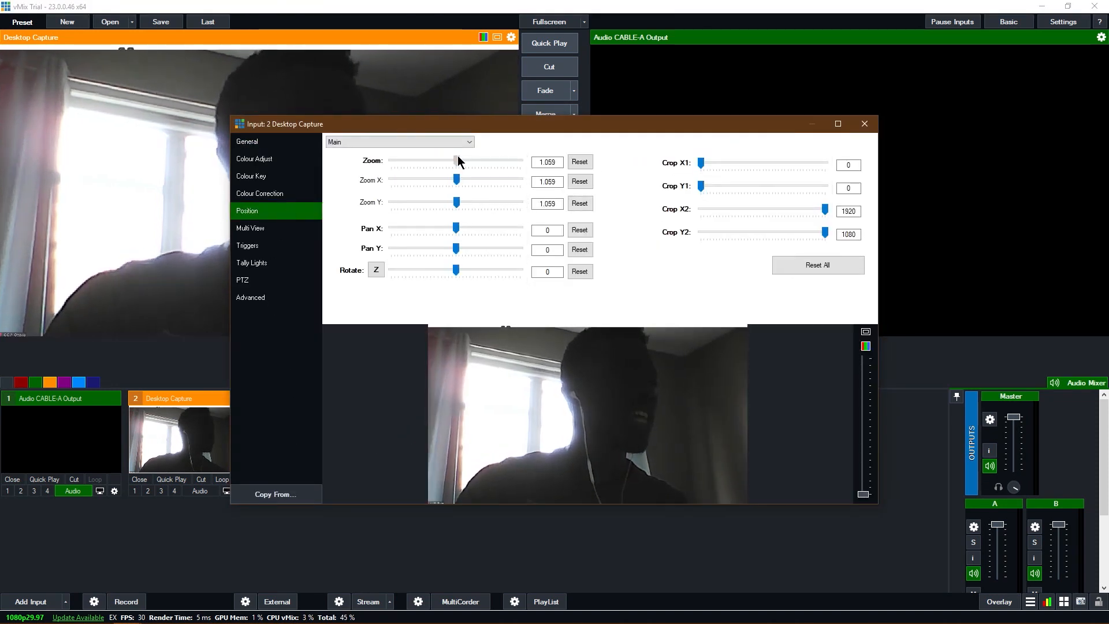
drag(455, 161, 461, 160)
drag(458, 229, 452, 249)
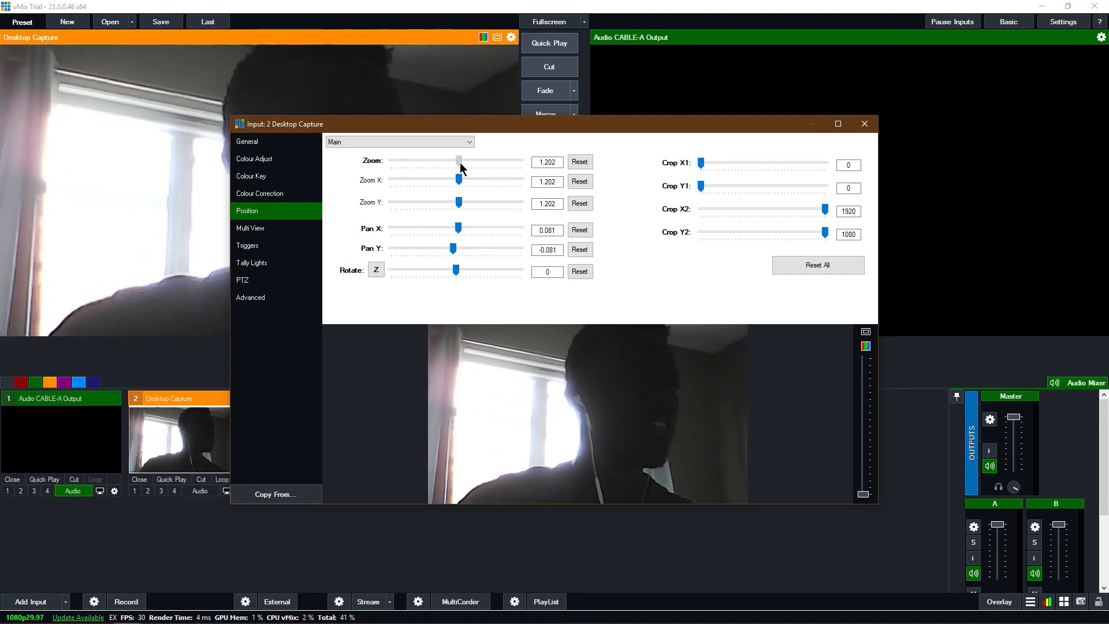
drag(460, 164, 462, 169)
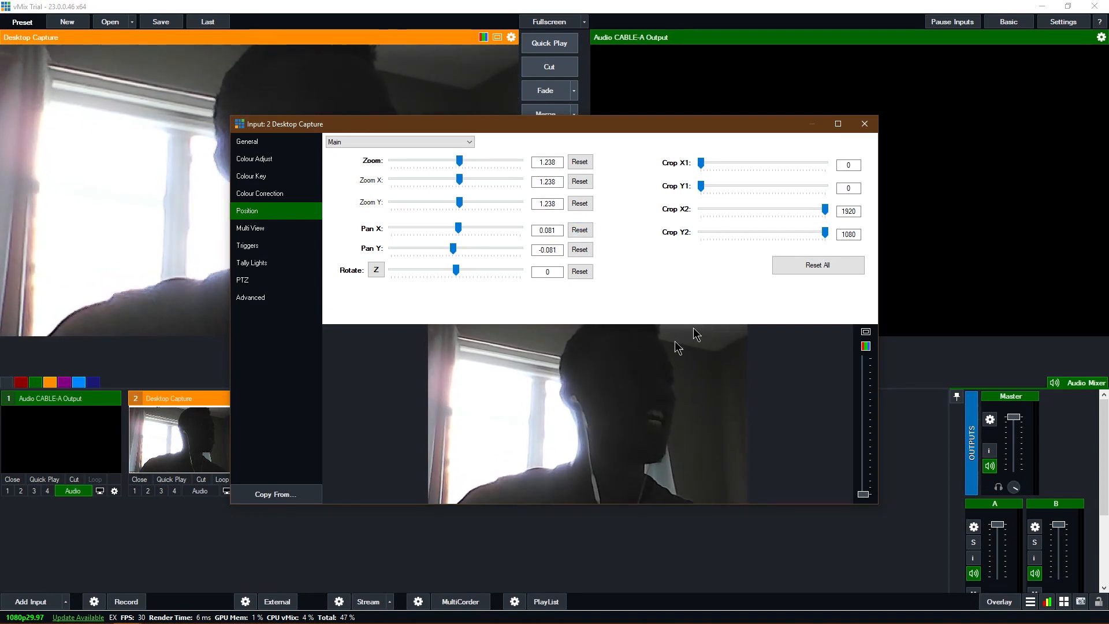
click(864, 125)
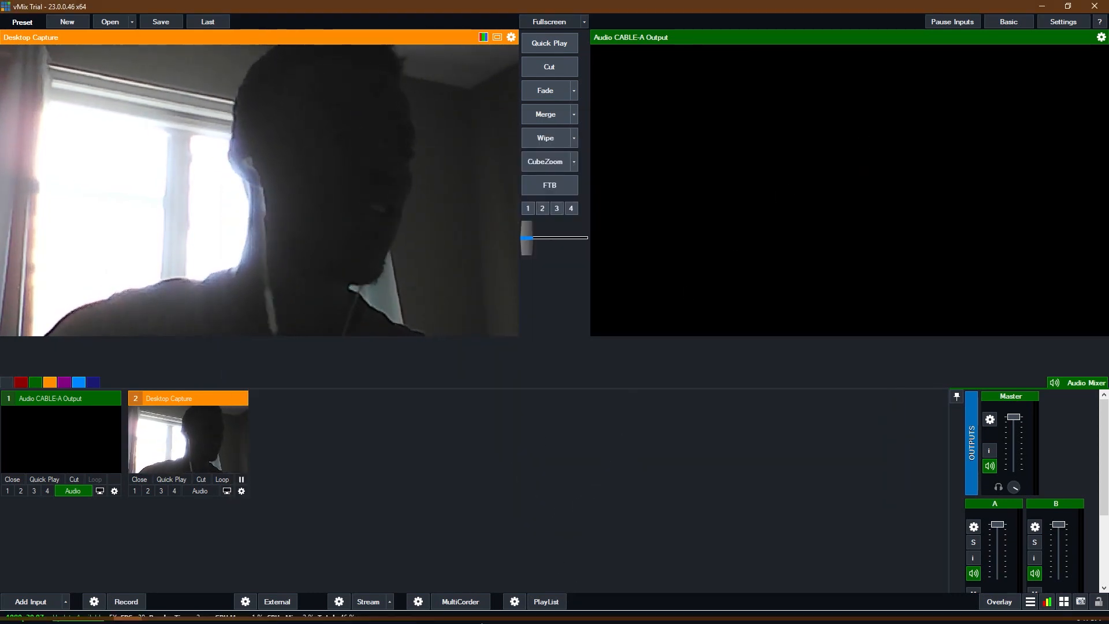
Try minimizing the Zoom meeting window while it is being captured, restore it and switch back to vMix.
mouse_move(437, 619)
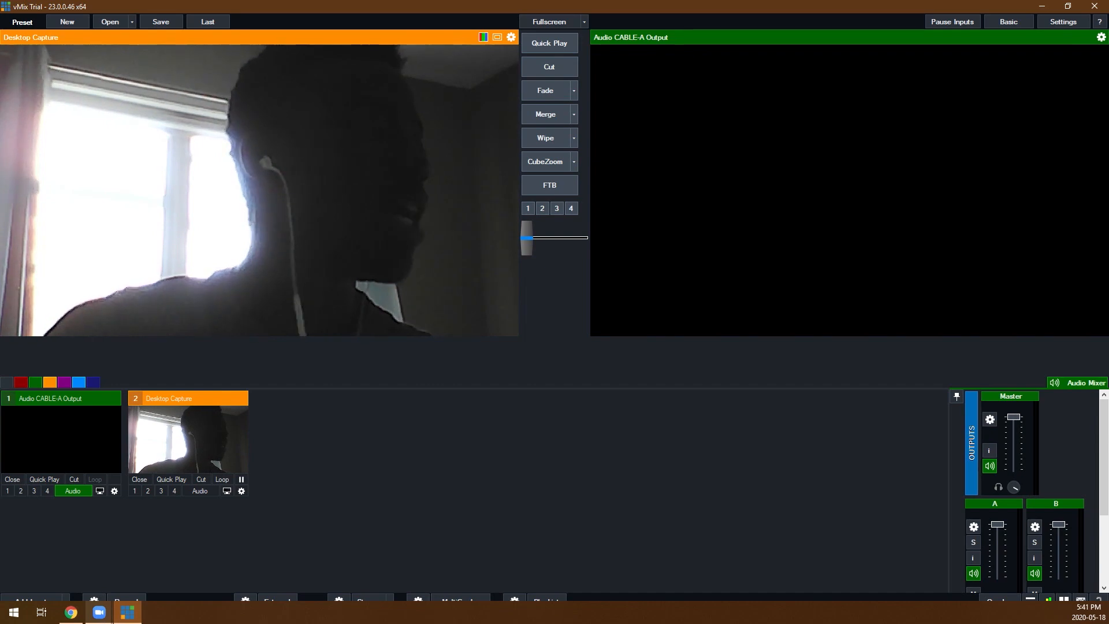
mouse_move(105, 620)
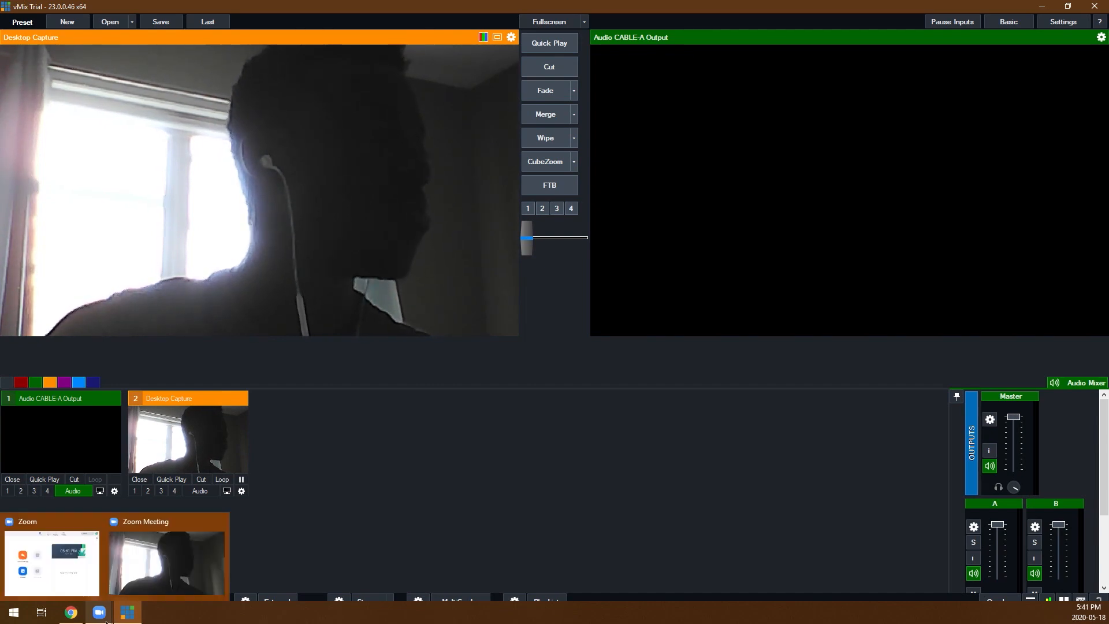
click(145, 581)
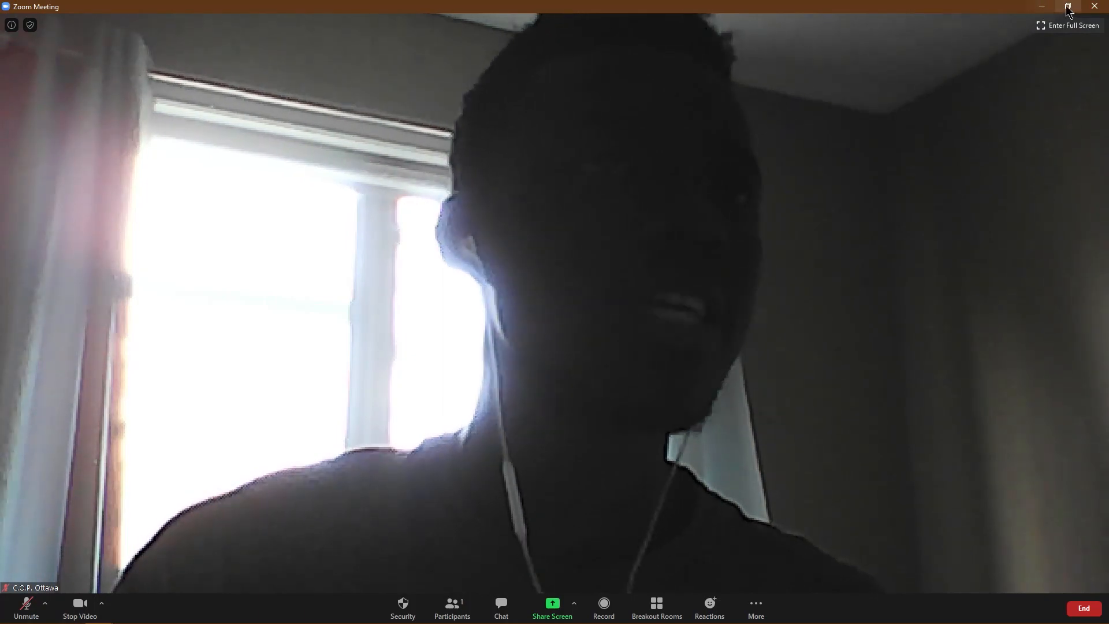
click(1044, 8)
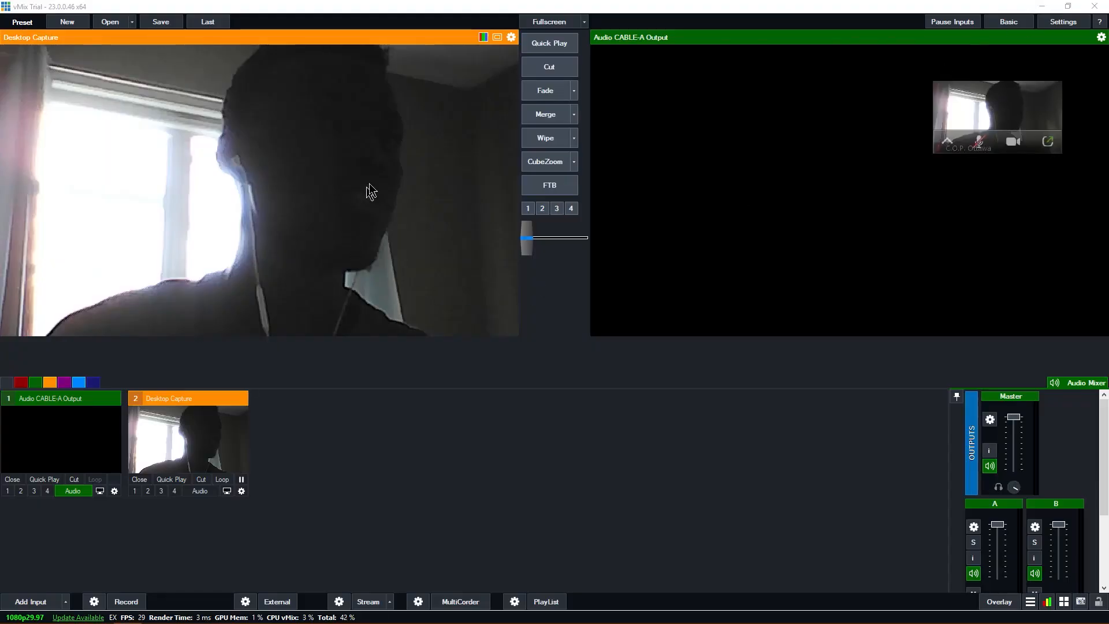
mouse_move(149, 623)
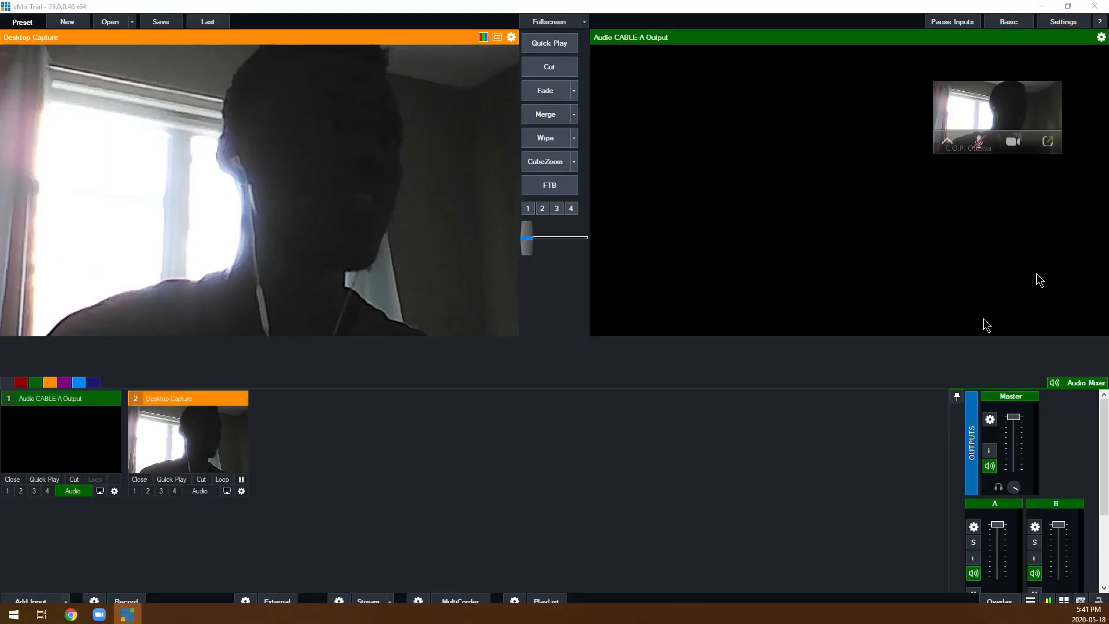
click(1047, 141)
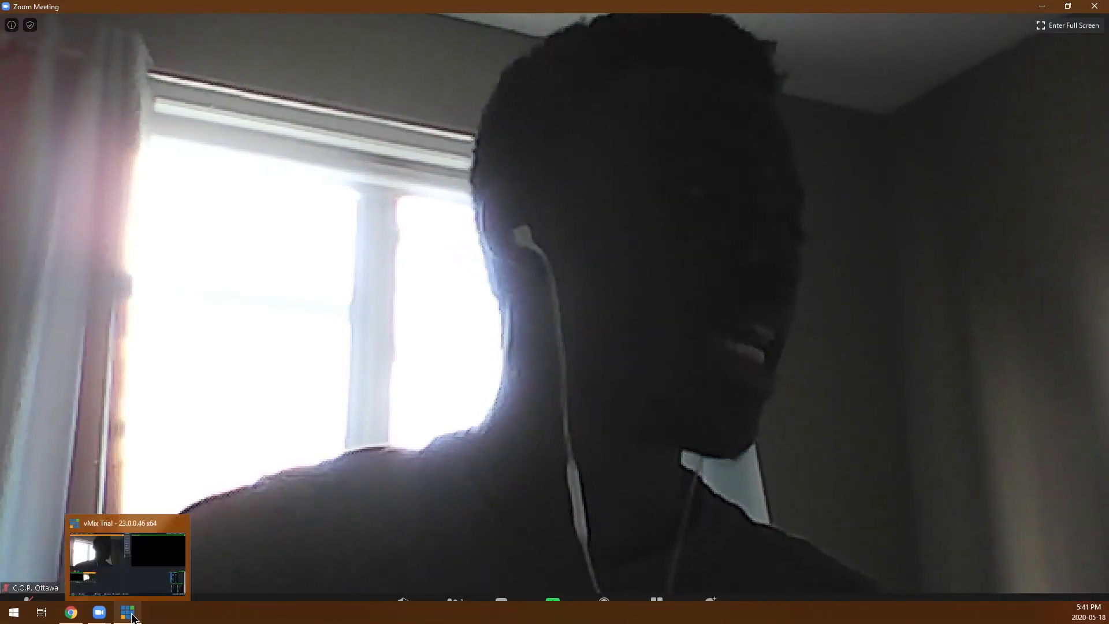
click(132, 616)
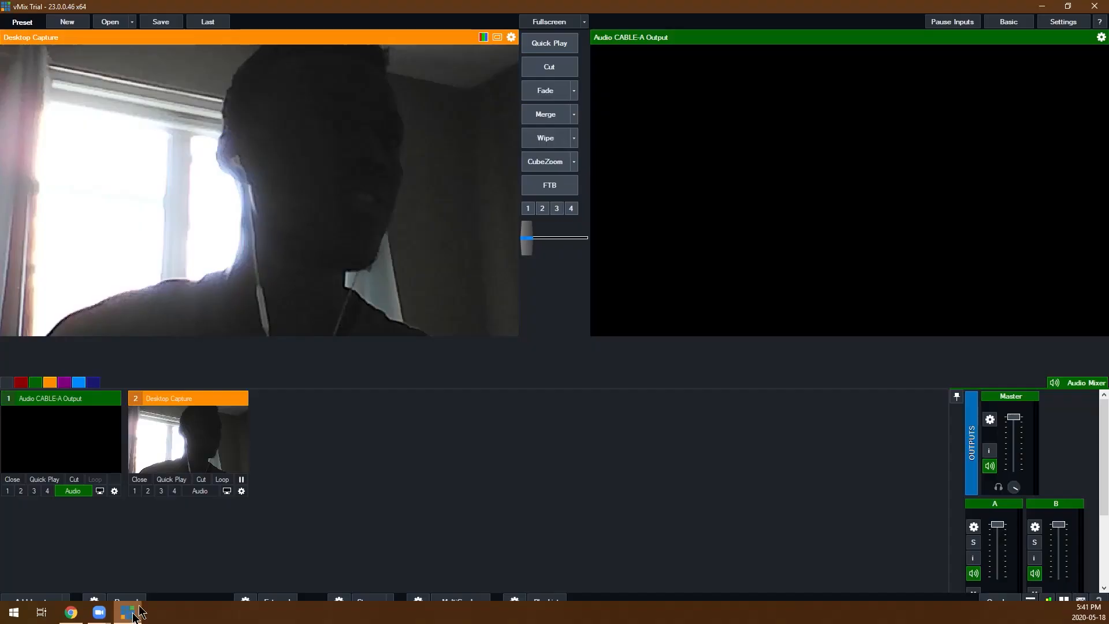
Reselect Zoom Meetings as the capture source of the Desktop Capture input.
right_click(209, 434)
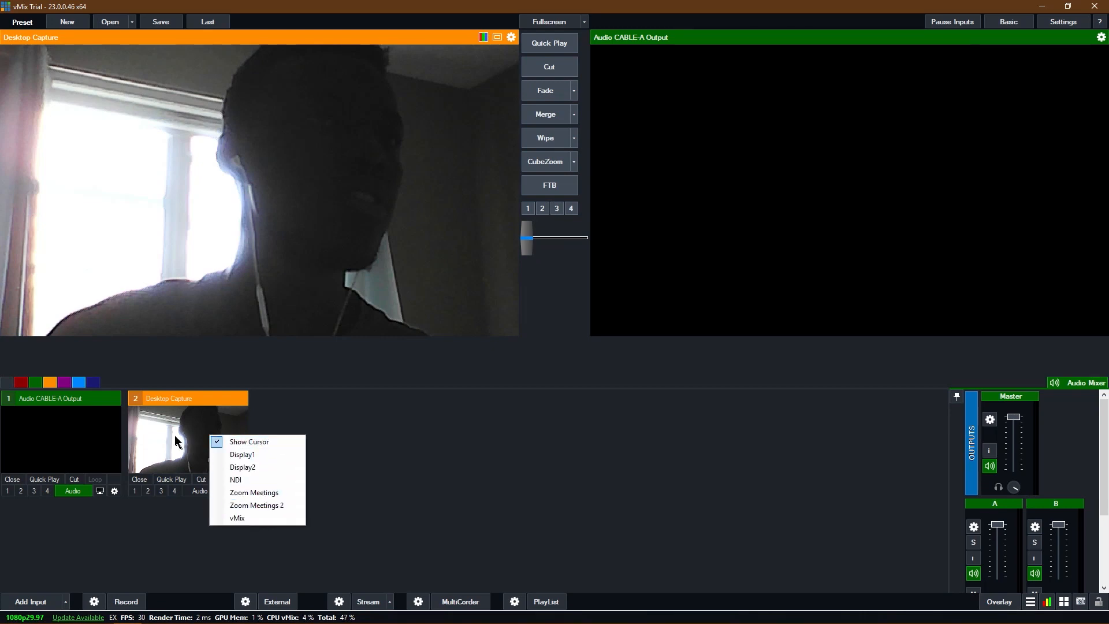
click(177, 438)
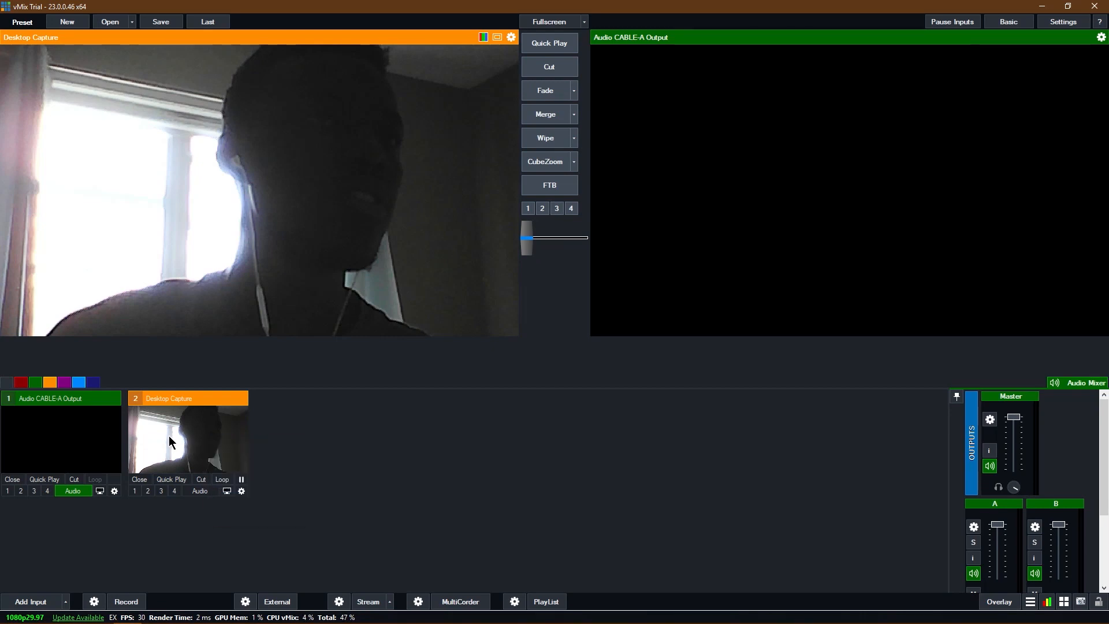
right_click(222, 429)
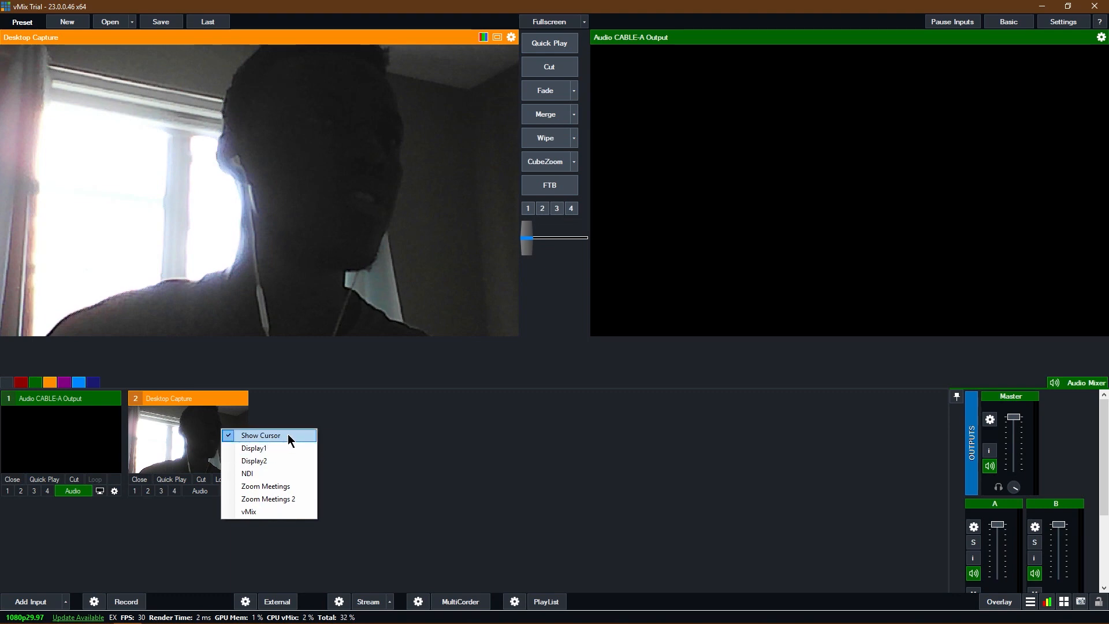
click(292, 485)
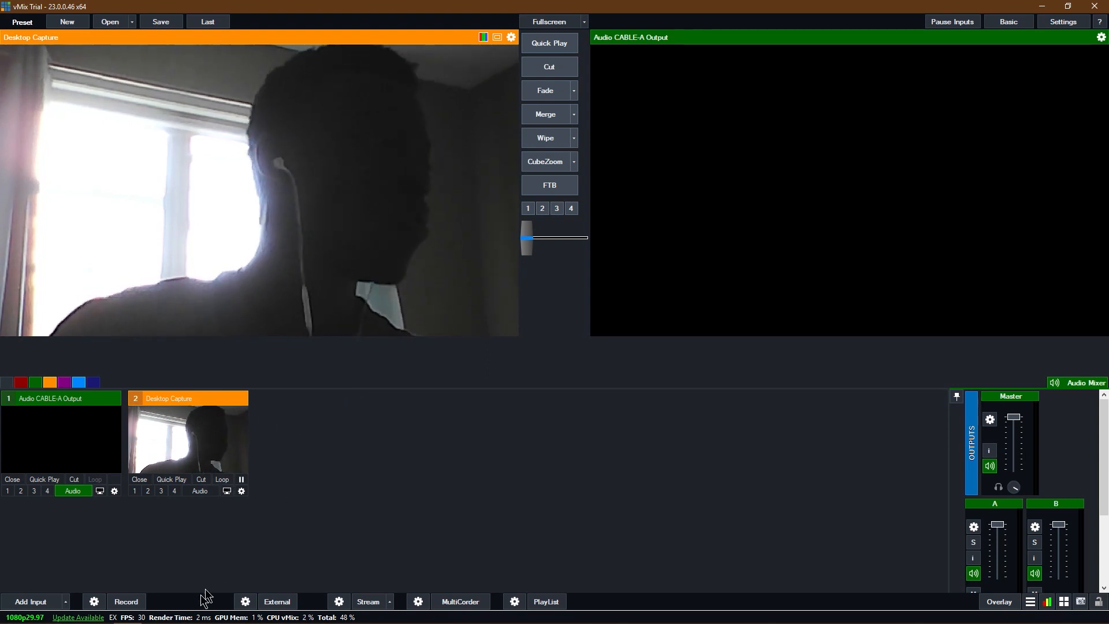
Switch to the Zoom meeting window, examine the options offered for the participant's video, and return to vMix.
mouse_move(154, 620)
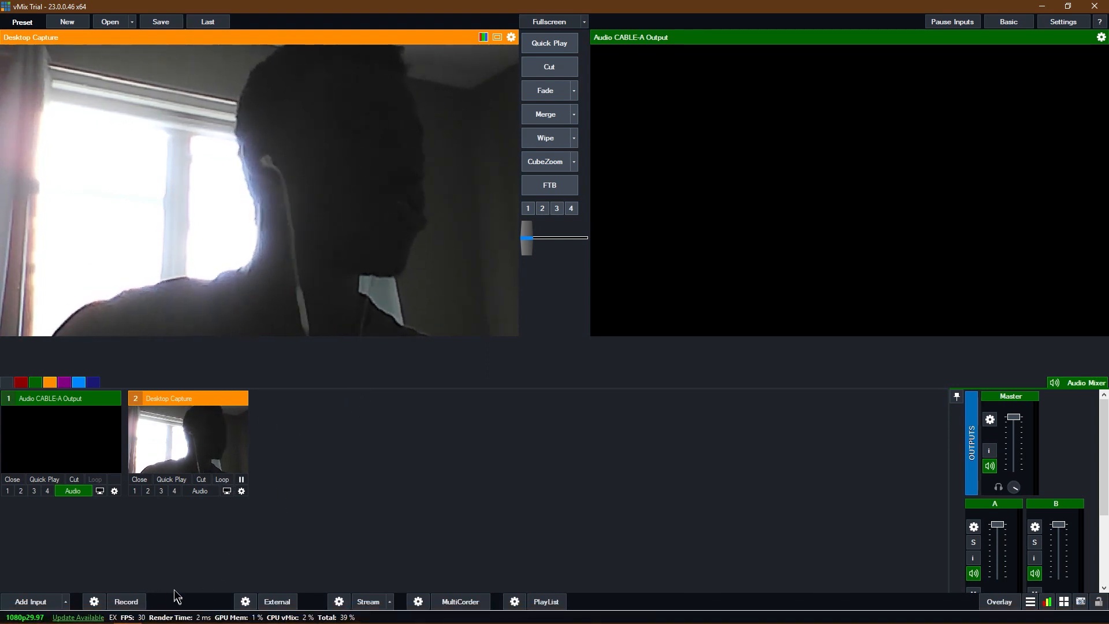
mouse_move(112, 622)
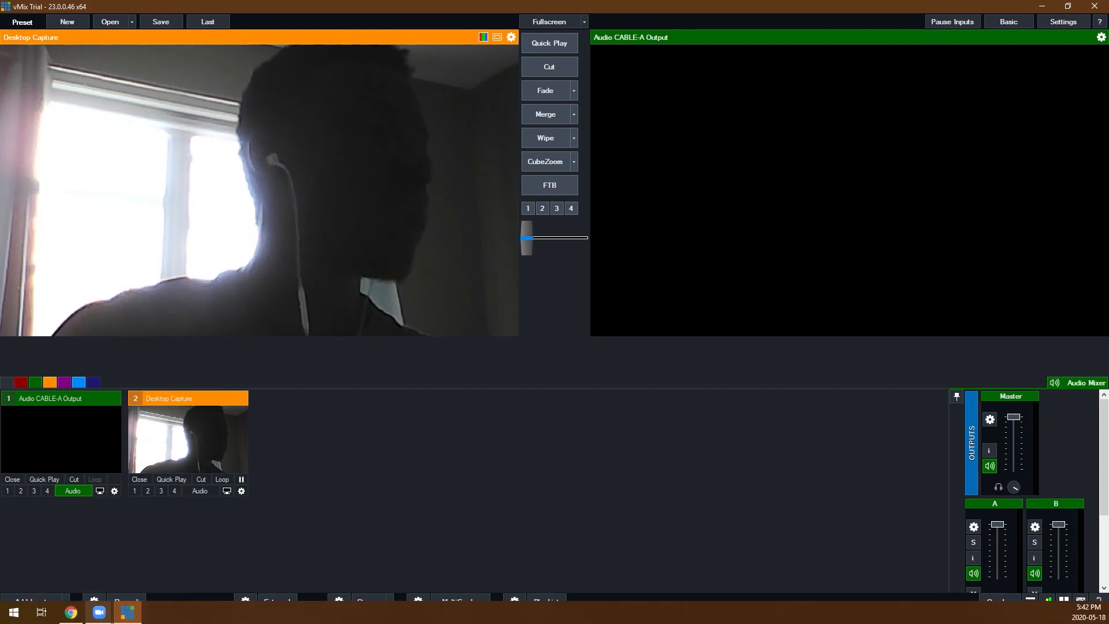
click(171, 563)
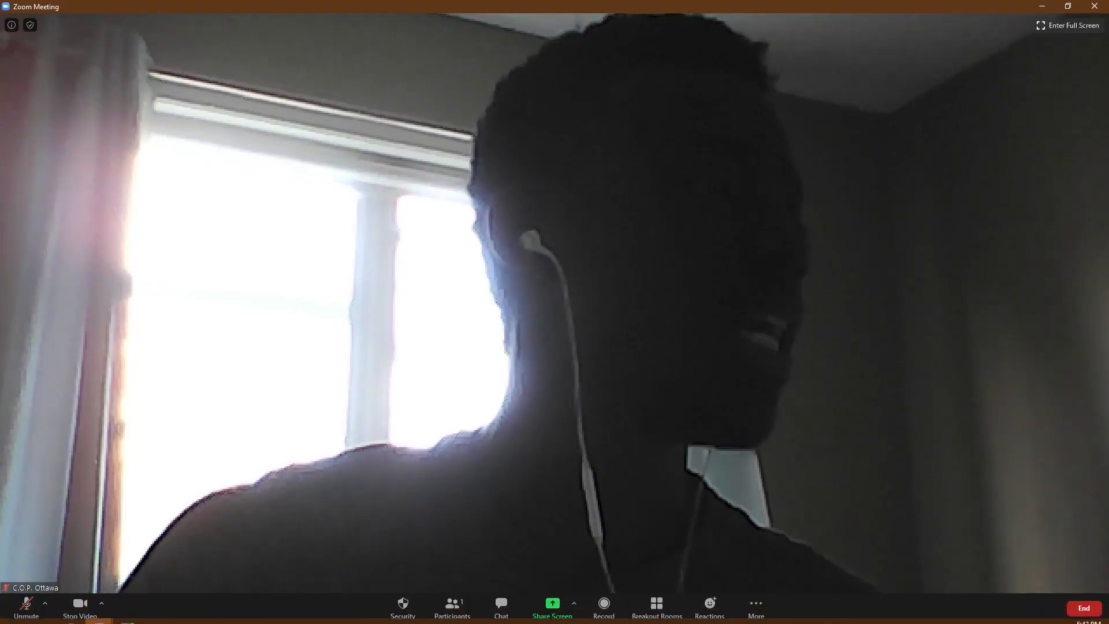
click(156, 562)
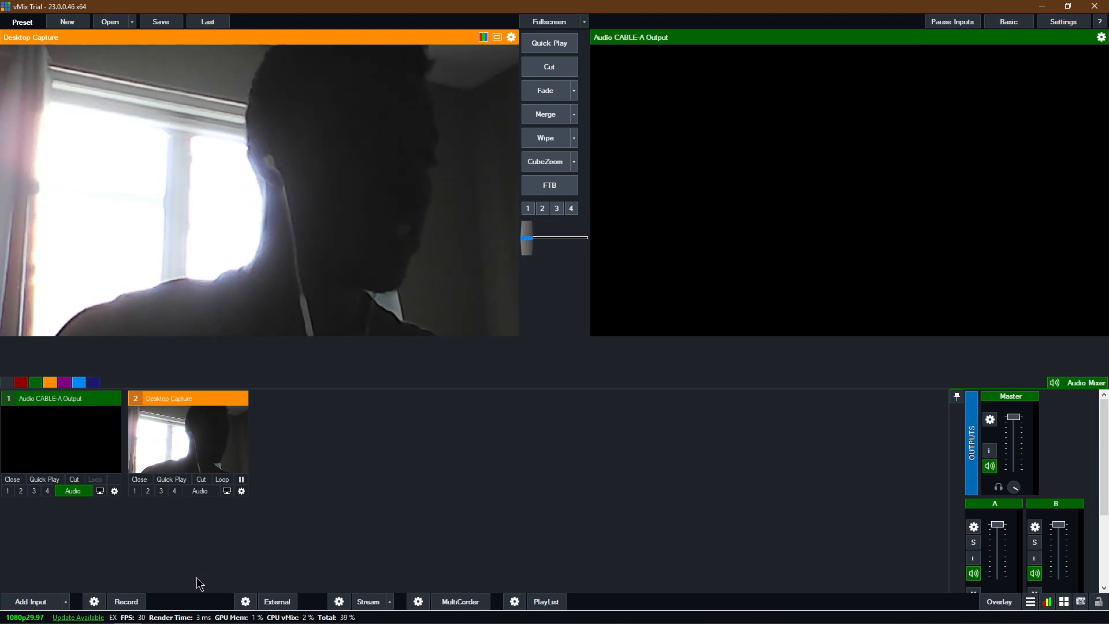
mouse_move(134, 616)
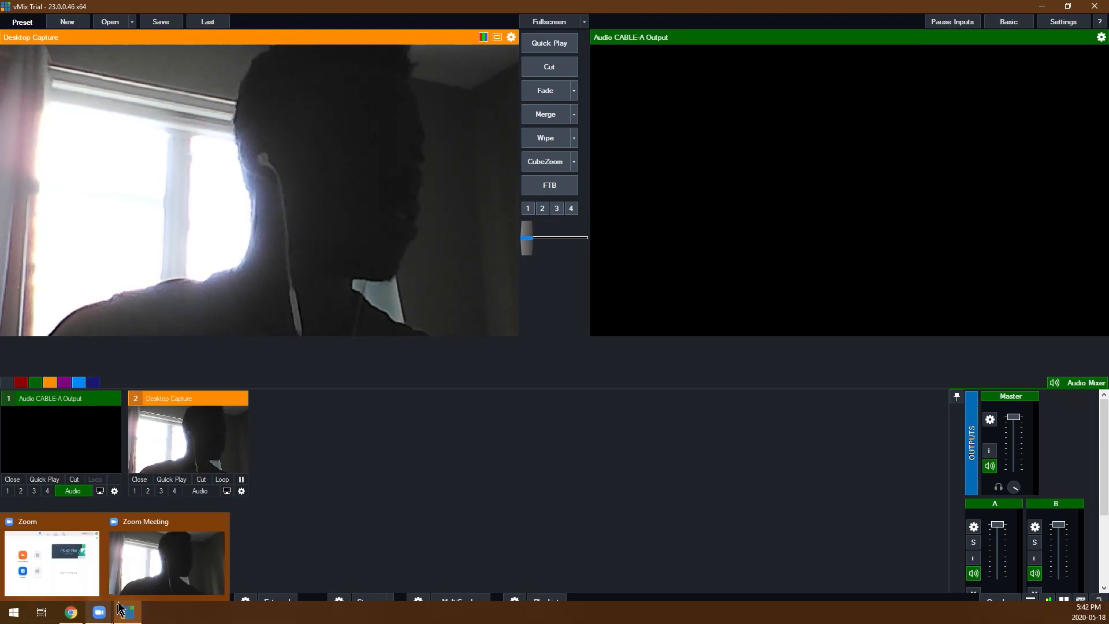
click(162, 563)
right_click(424, 153)
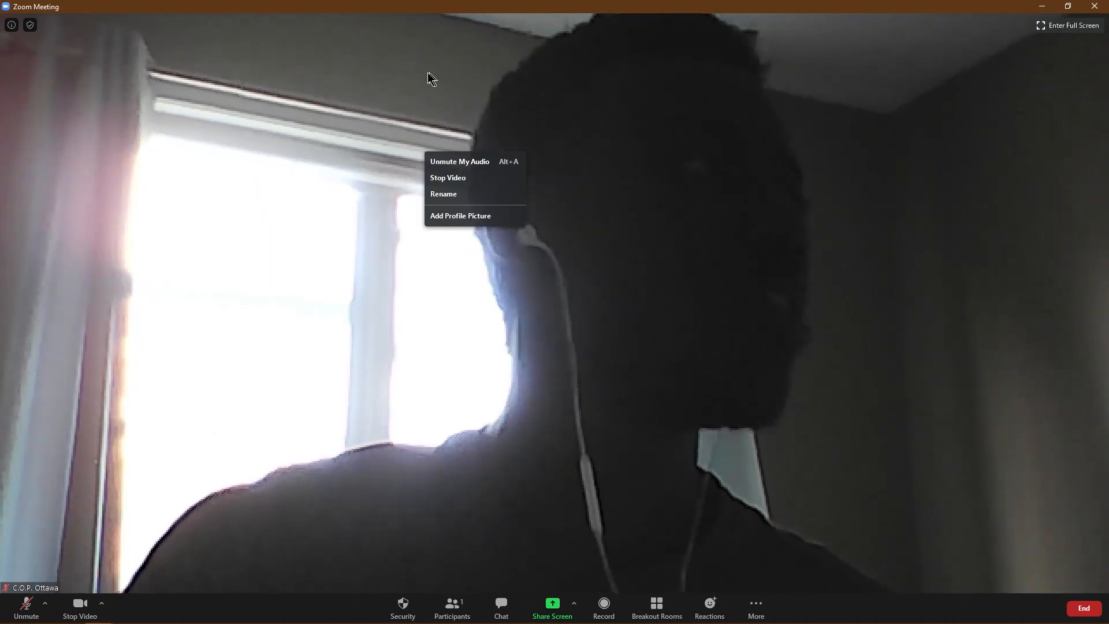
click(556, 117)
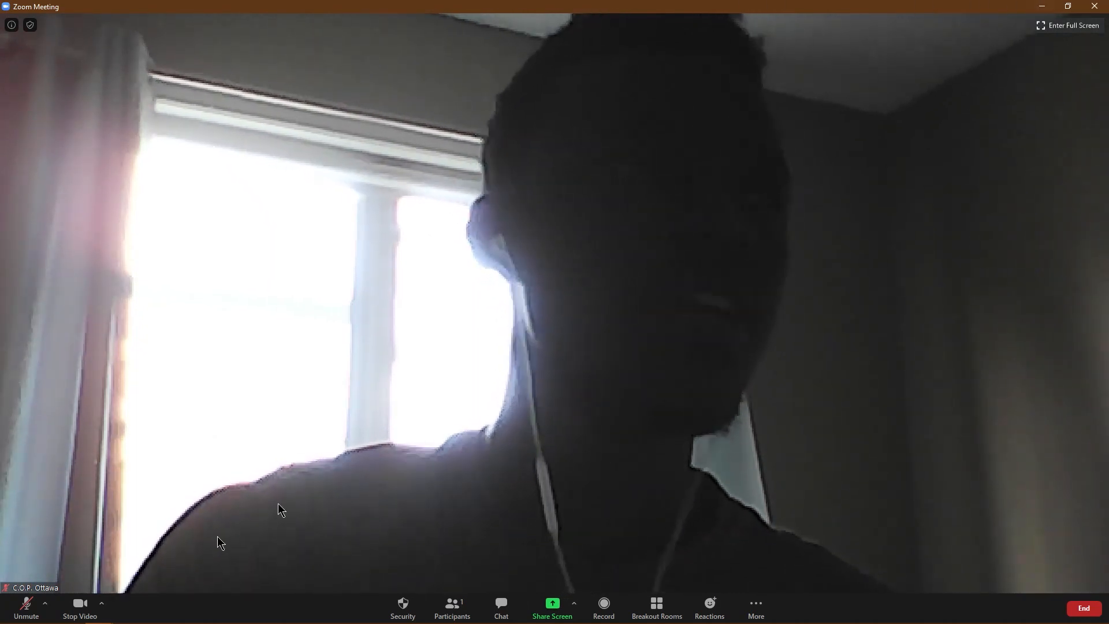
click(127, 613)
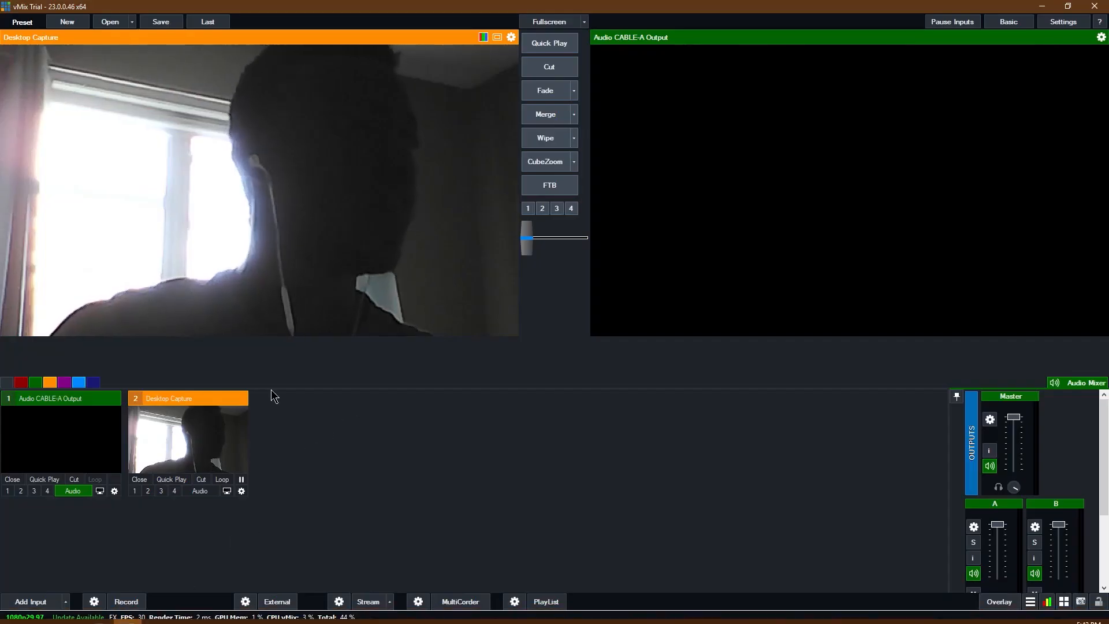